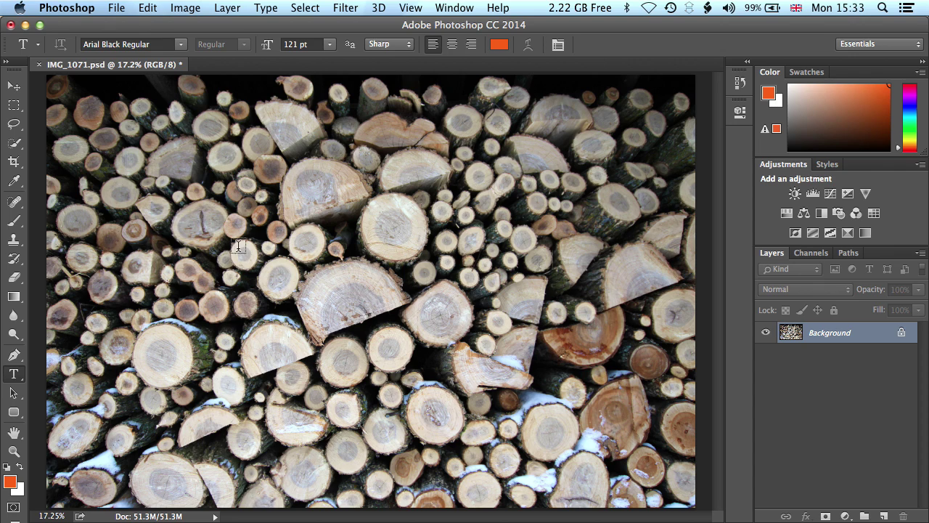
Type LOGS in a text box, enlarge it to 281 pt, and move it down to the photo's centre
{"action": "left_click_drag", "start_coordinate": [152, 158], "coordinate": [549, 408]}
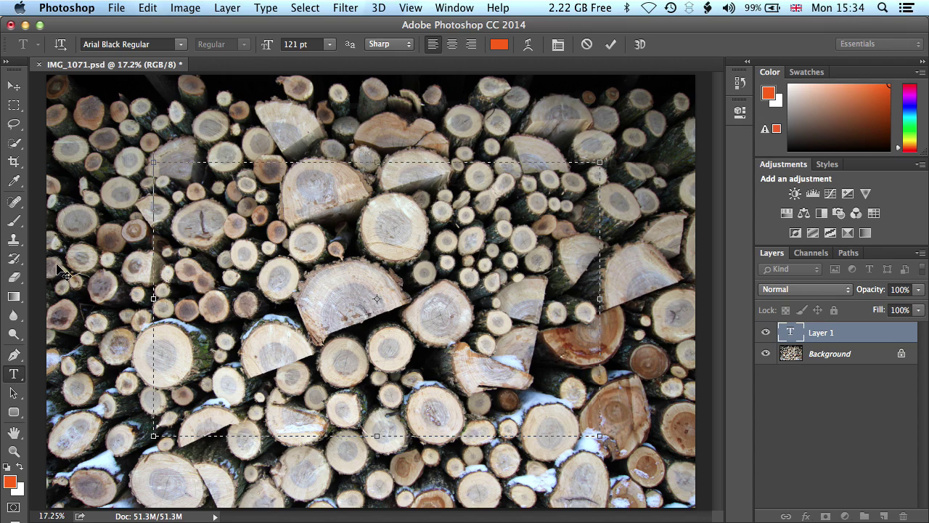
{"action": "type", "text": "LOGS"}
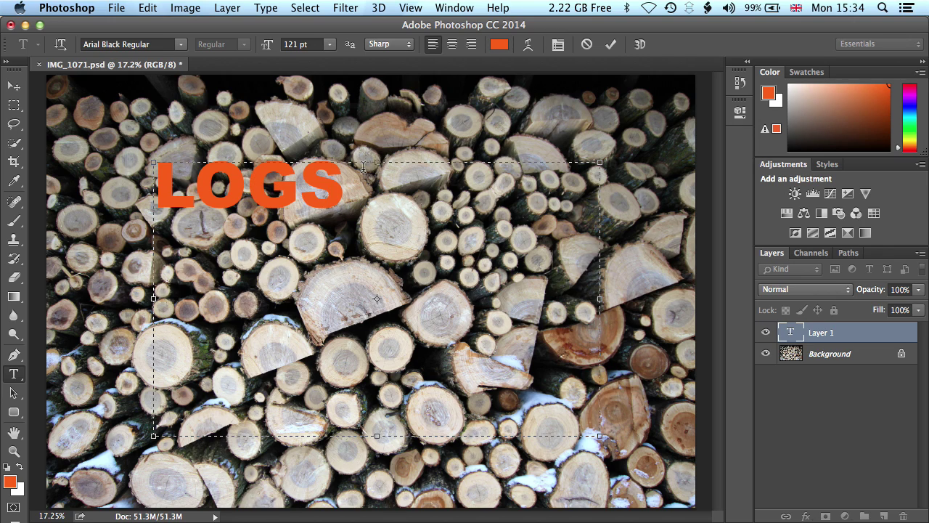
{"action": "left_click_drag", "start_coordinate": [358, 195], "coordinate": [106, 185]}
{"action": "left_click", "coordinate": [301, 42]}
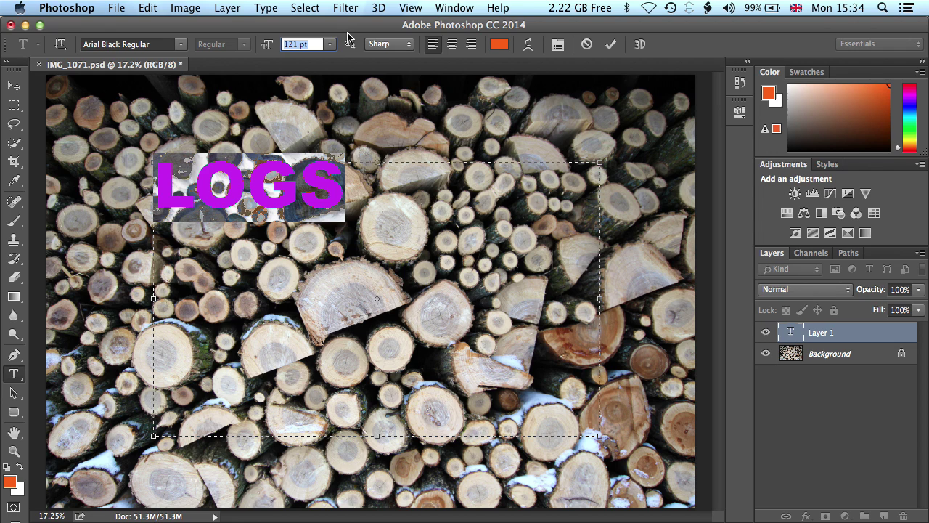
{"action": "key", "text": "shift+Up"}
{"action": "key", "text": "shift+Up"}
{"action": "key", "text": "shift+Up"}
{"action": "key", "text": "shift+Up"}
{"action": "key", "text": "shift+Up"}
{"action": "key", "text": "shift+Up"}
{"action": "key", "text": "shift+Up"}
{"action": "key", "text": "shift+Up"}
{"action": "key", "text": "shift+Up"}
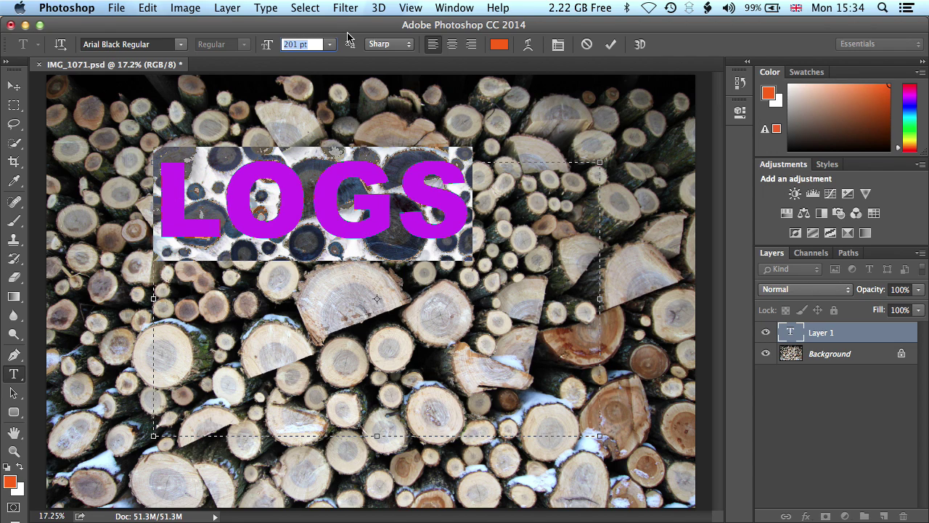
{"action": "key", "text": "shift+Up"}
{"action": "key", "text": "shift+Up"}
{"action": "key", "text": "shift+Up"}
{"action": "key", "text": "shift+Up"}
{"action": "key", "text": "shift+Up"}
{"action": "key", "text": "shift+Up"}
{"action": "key", "text": "shift+Up"}
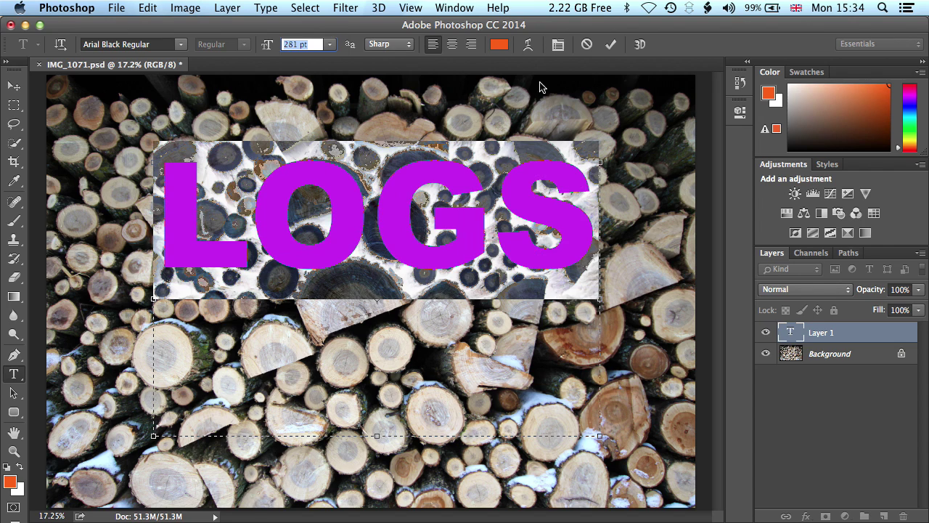
{"action": "left_click", "coordinate": [13, 85]}
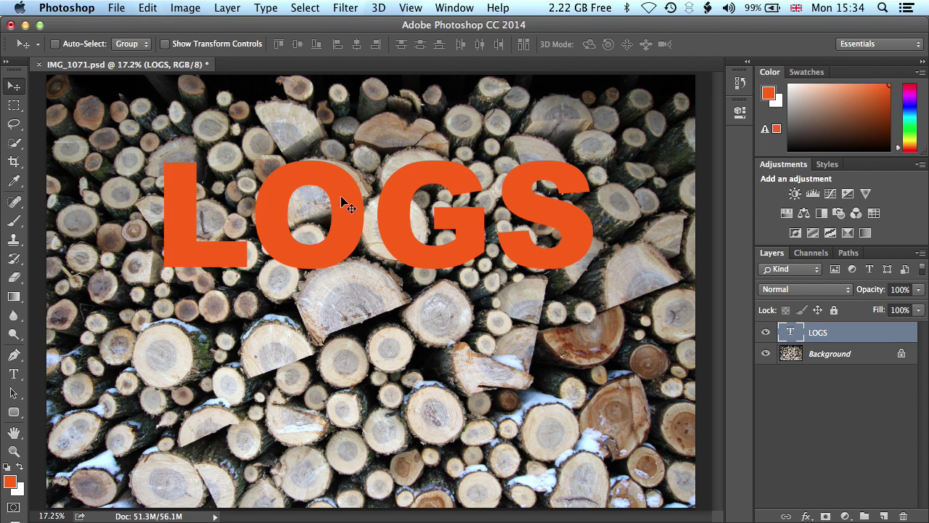
{"action": "left_click_drag", "start_coordinate": [342, 197], "coordinate": [331, 260]}
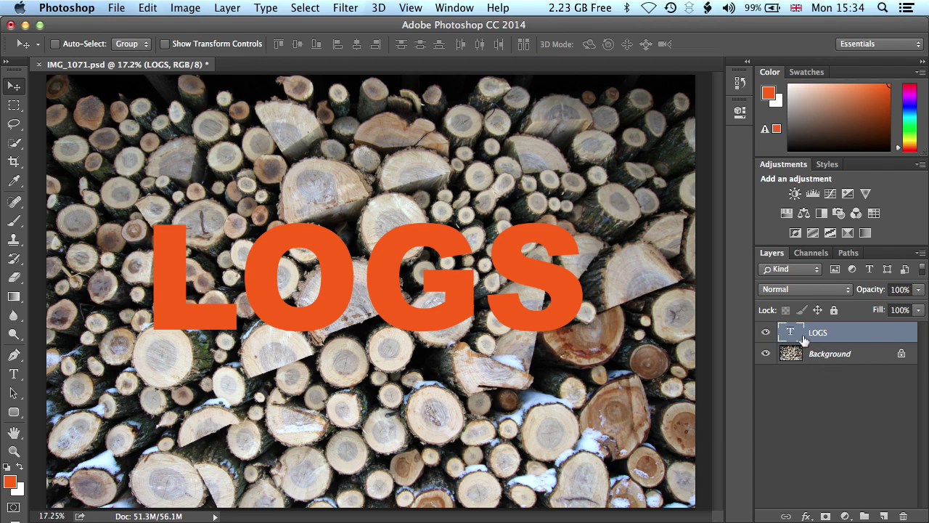
Convert the Background into Layer 0 and drag it above the LOGS text layer
{"action": "double_click", "coordinate": [872, 355]}
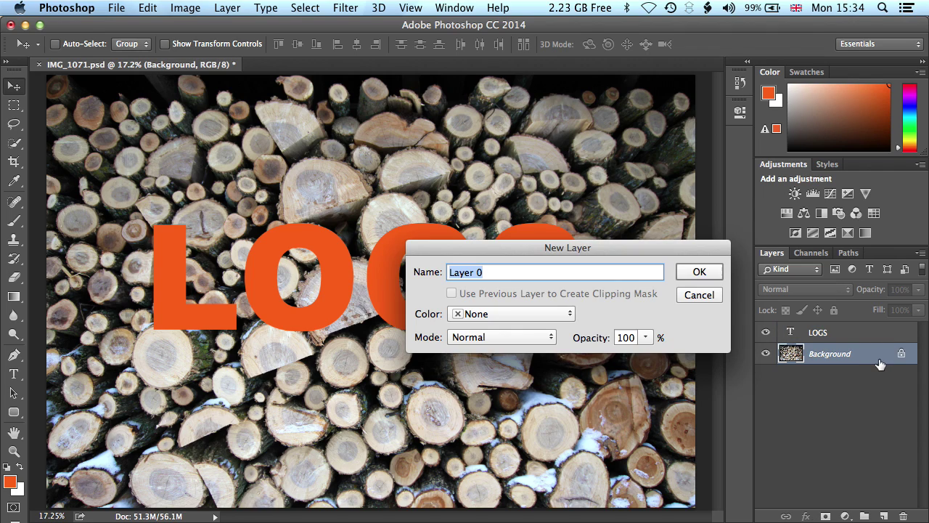
{"action": "left_click_drag", "start_coordinate": [653, 254], "coordinate": [599, 242]}
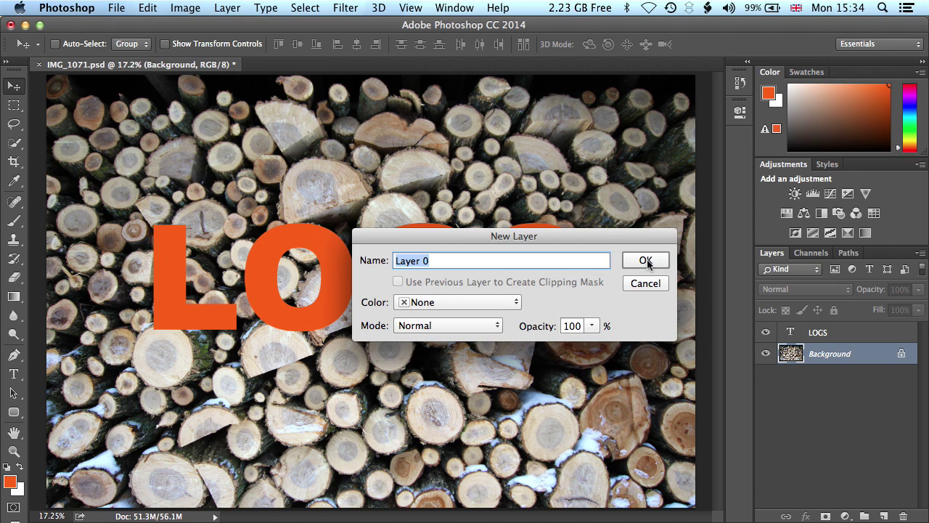
{"action": "left_click_drag", "start_coordinate": [637, 238], "coordinate": [534, 340]}
{"action": "left_click", "coordinate": [545, 365]}
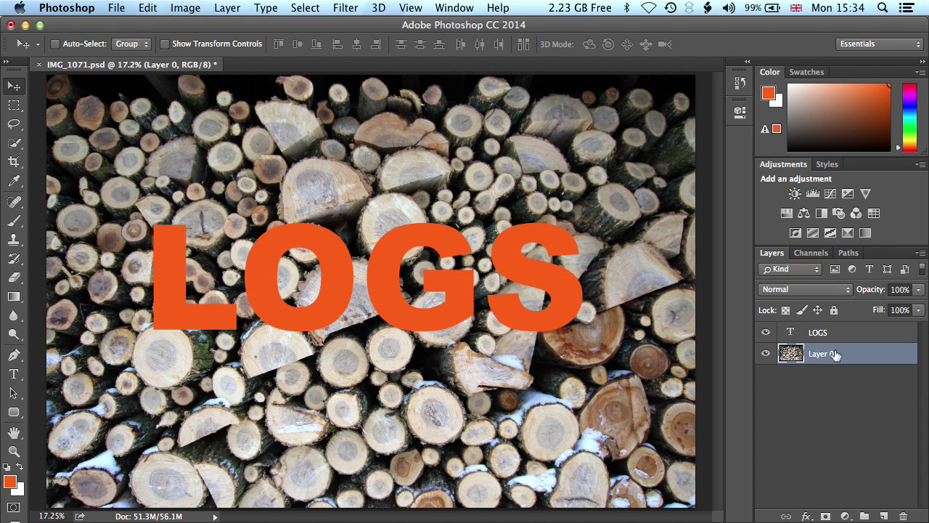
{"action": "left_click_drag", "start_coordinate": [859, 360], "coordinate": [856, 329]}
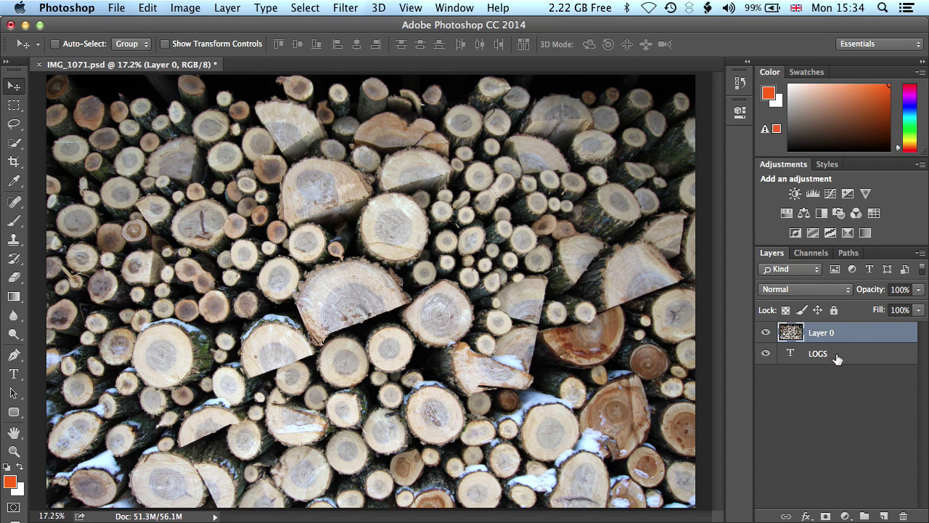
Make Layer 0 a clipping mask on LOGS, then toggle the LOGS layer off and on to check
{"action": "right_click", "coordinate": [877, 331]}
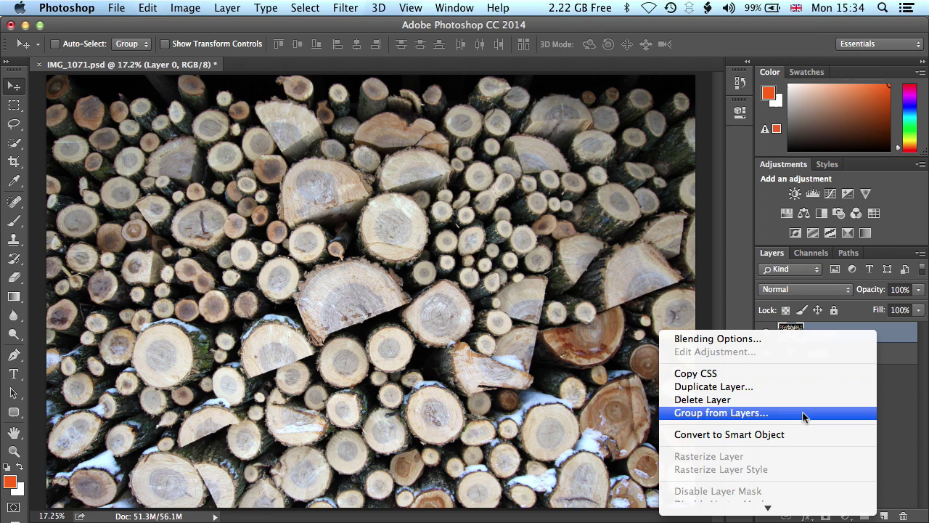
{"action": "mouse_move", "coordinate": [771, 504]}
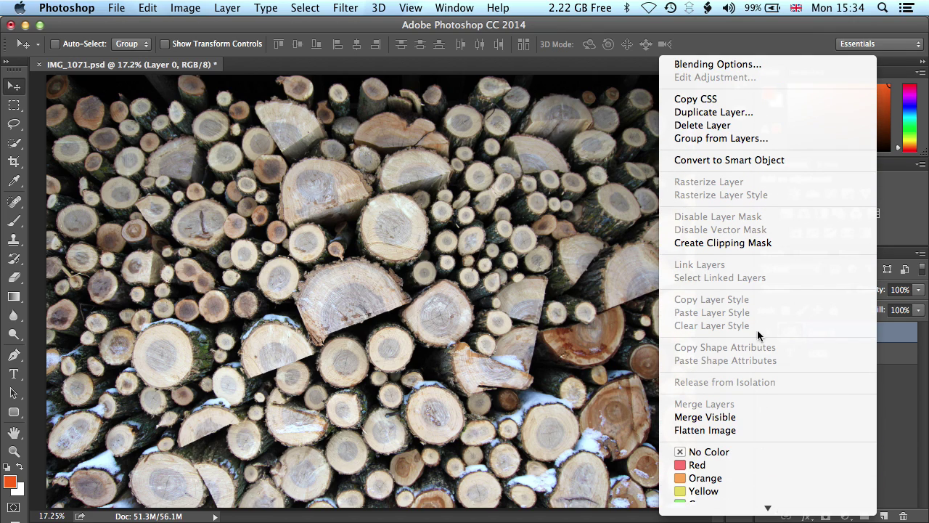
{"action": "left_click", "coordinate": [769, 244]}
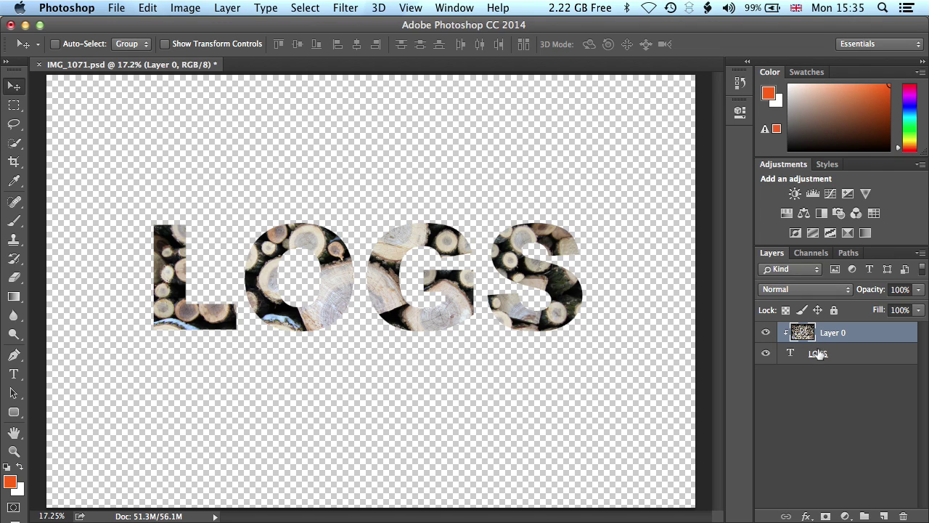
{"action": "left_click", "coordinate": [766, 354]}
{"action": "left_click", "coordinate": [766, 354]}
Duplicate Layer 0 as Layer 0 copy, place it below LOGS, and toggle its visibility to check
{"action": "left_click", "coordinate": [920, 253]}
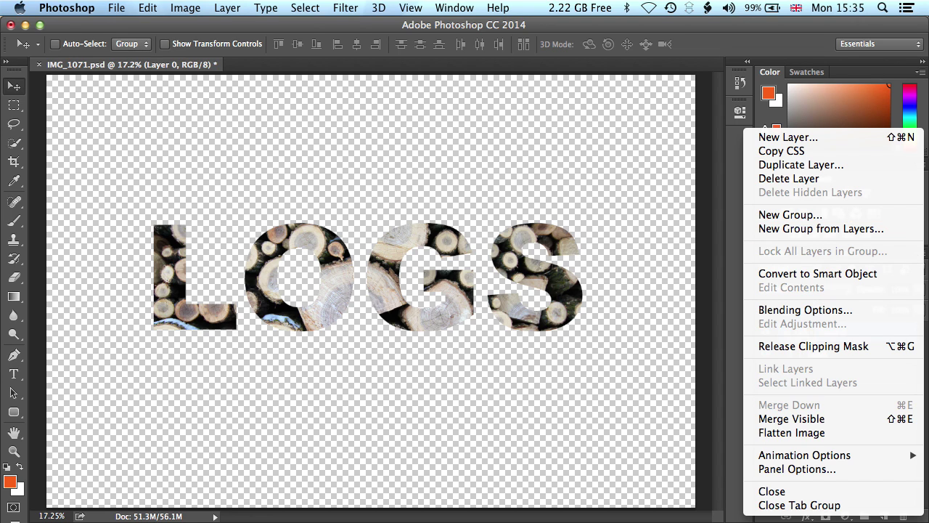
{"action": "key", "text": "Escape"}
{"action": "left_click", "coordinate": [920, 254]}
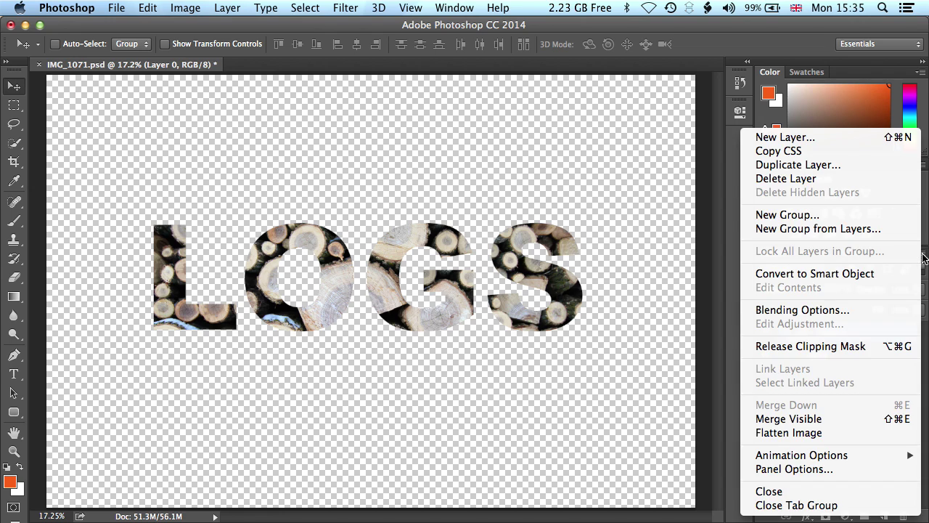
{"action": "left_click", "coordinate": [816, 166]}
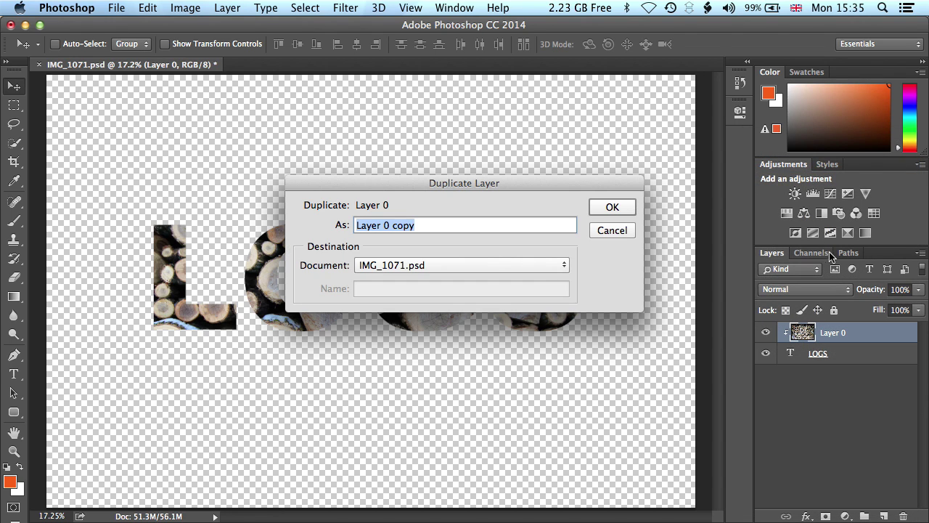
{"action": "left_click", "coordinate": [612, 208]}
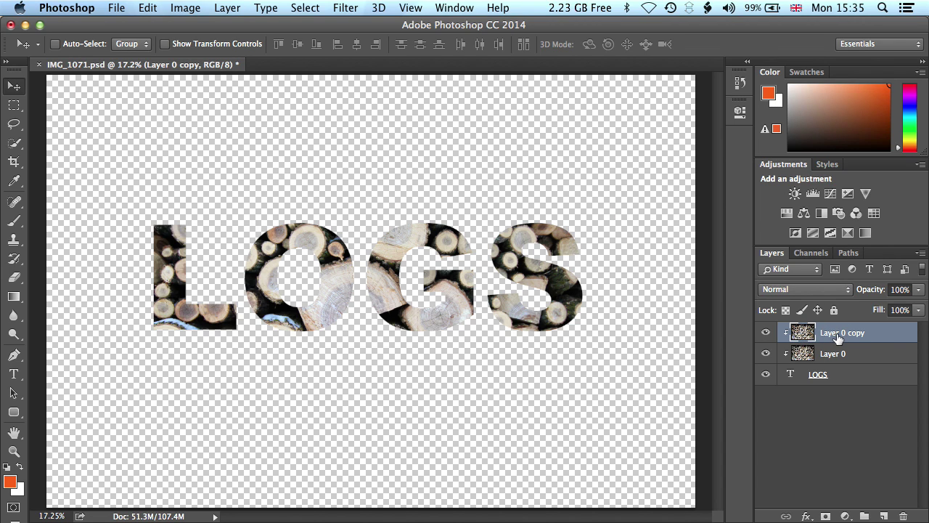
{"action": "left_click_drag", "start_coordinate": [839, 338], "coordinate": [840, 398]}
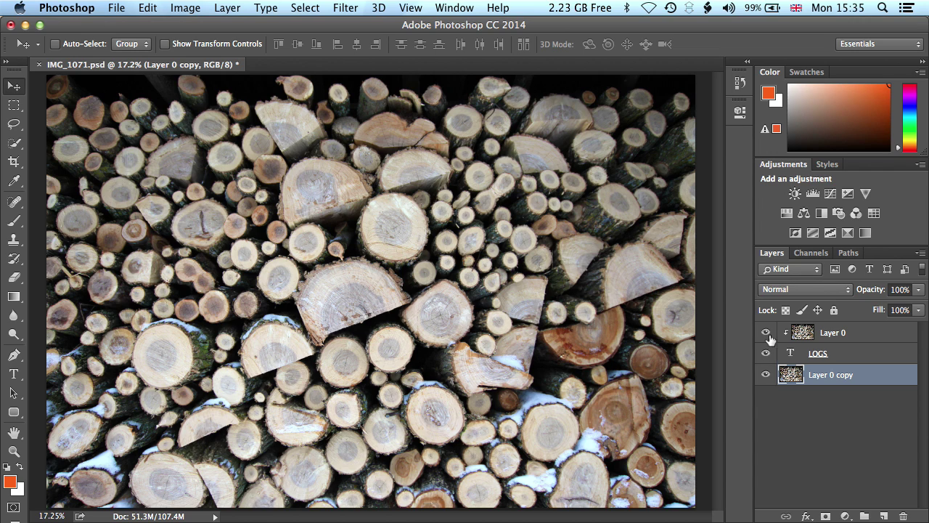
{"action": "left_click", "coordinate": [766, 374]}
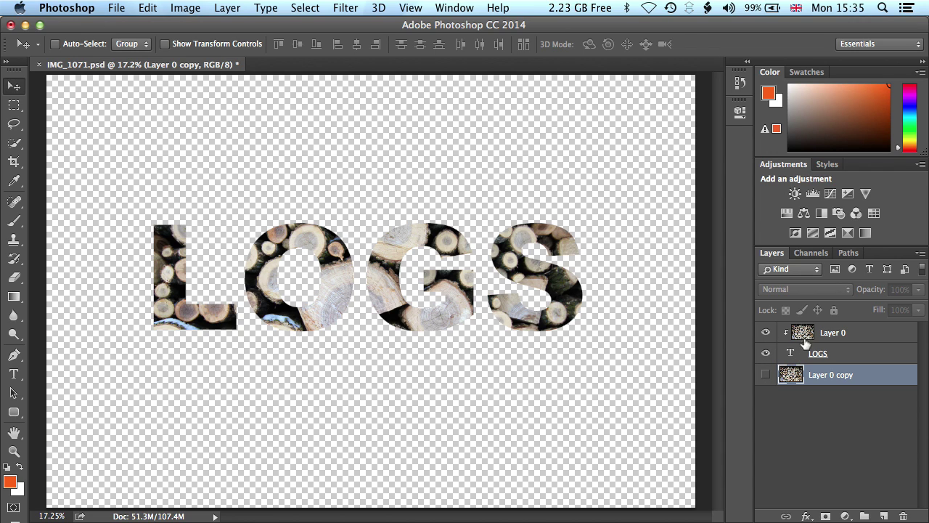
{"action": "left_click", "coordinate": [765, 374]}
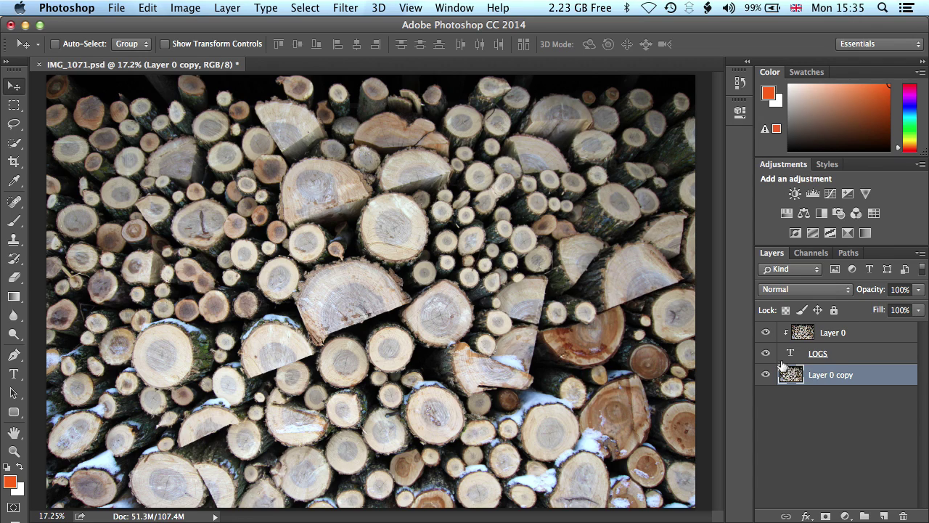
Give the LOGS layer a Multiply drop shadow with opacity 90%, spread 28% and size 95 px
{"action": "left_click", "coordinate": [859, 356]}
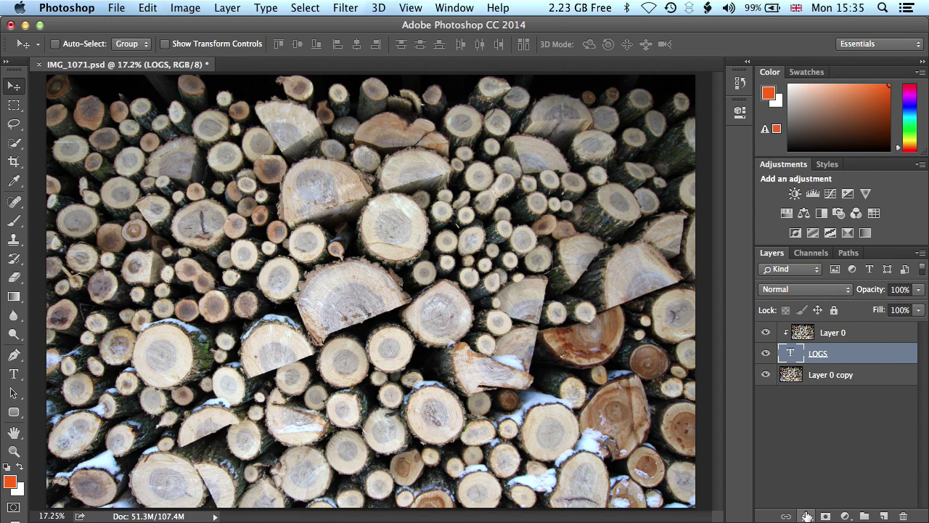
{"action": "left_click", "coordinate": [807, 516]}
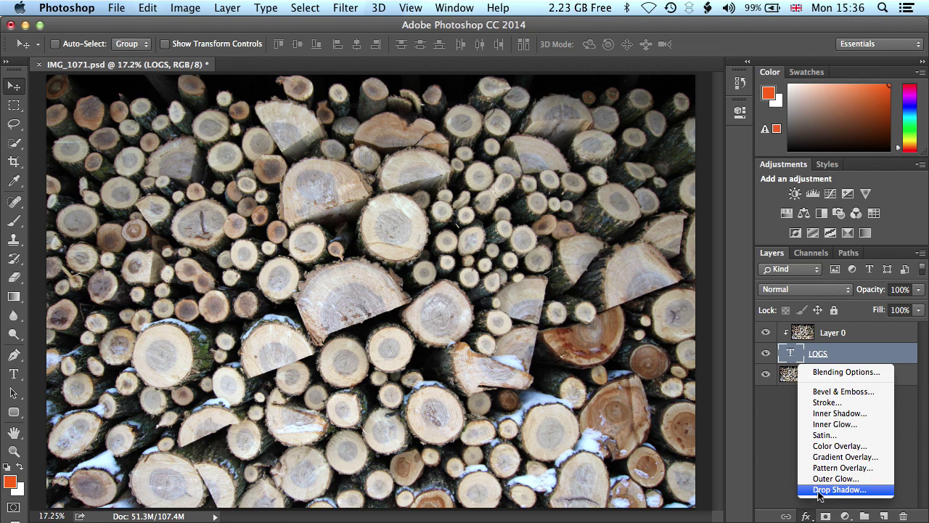
{"action": "left_click", "coordinate": [836, 490]}
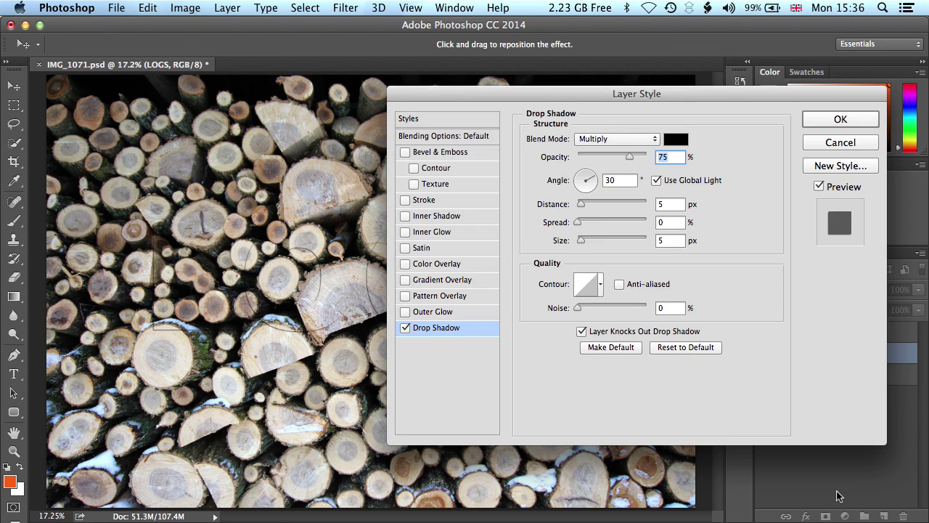
{"action": "left_click_drag", "start_coordinate": [693, 92], "coordinate": [733, 94]}
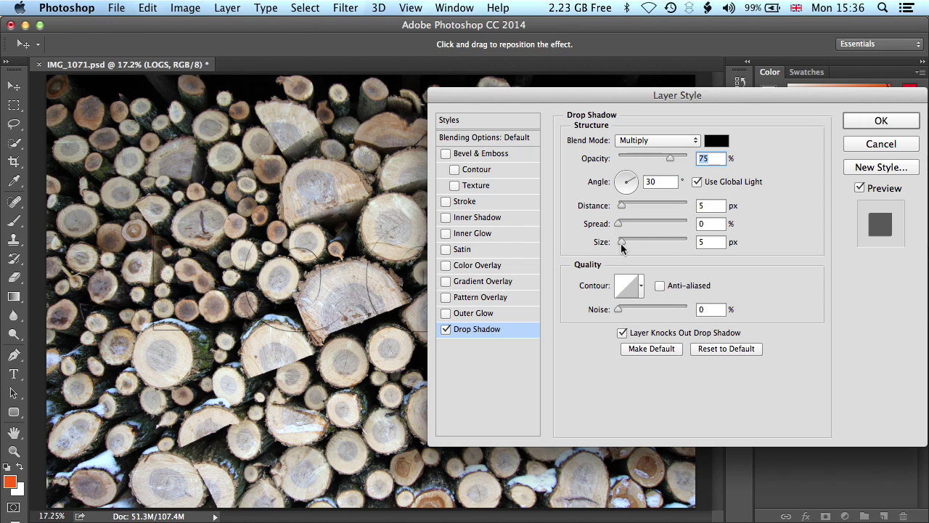
{"action": "left_click_drag", "start_coordinate": [621, 242], "coordinate": [636, 241]}
{"action": "left_click_drag", "start_coordinate": [670, 158], "coordinate": [684, 161]}
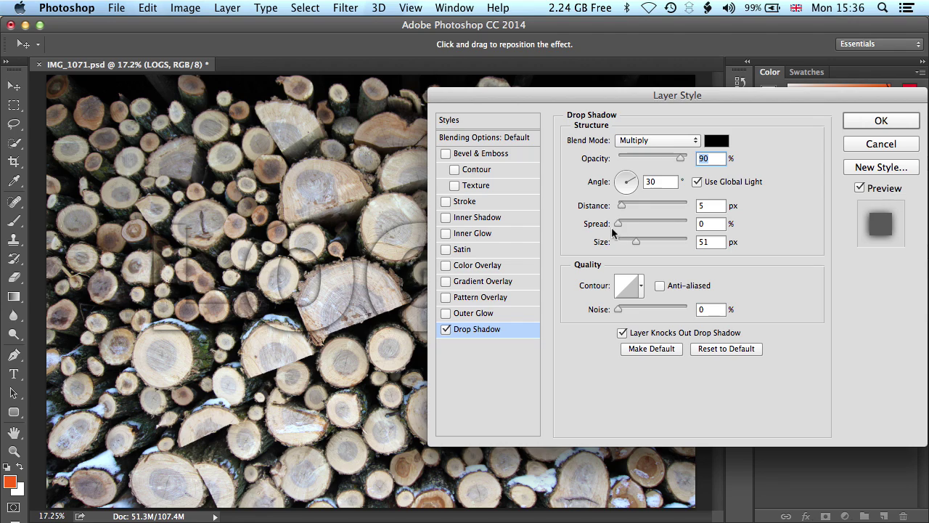
{"action": "left_click_drag", "start_coordinate": [618, 224], "coordinate": [647, 242]}
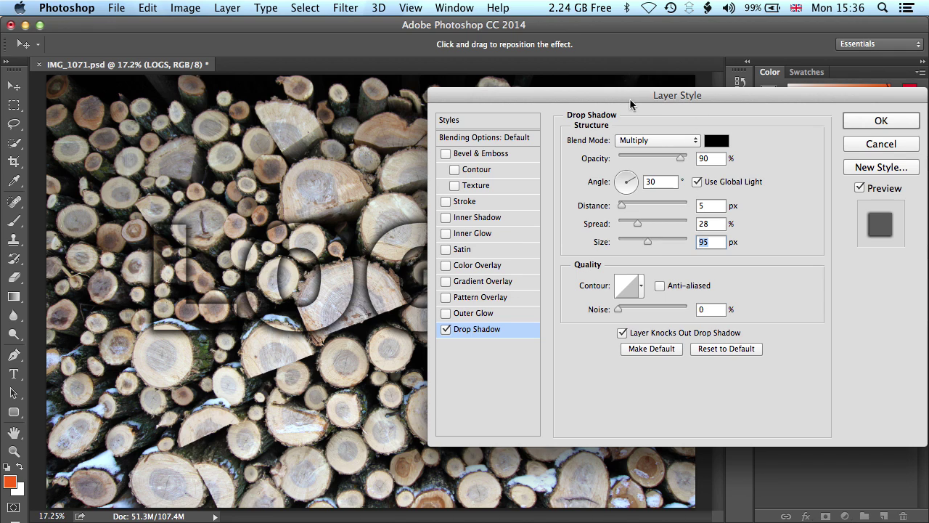
{"action": "left_click_drag", "start_coordinate": [631, 101], "coordinate": [512, 373]}
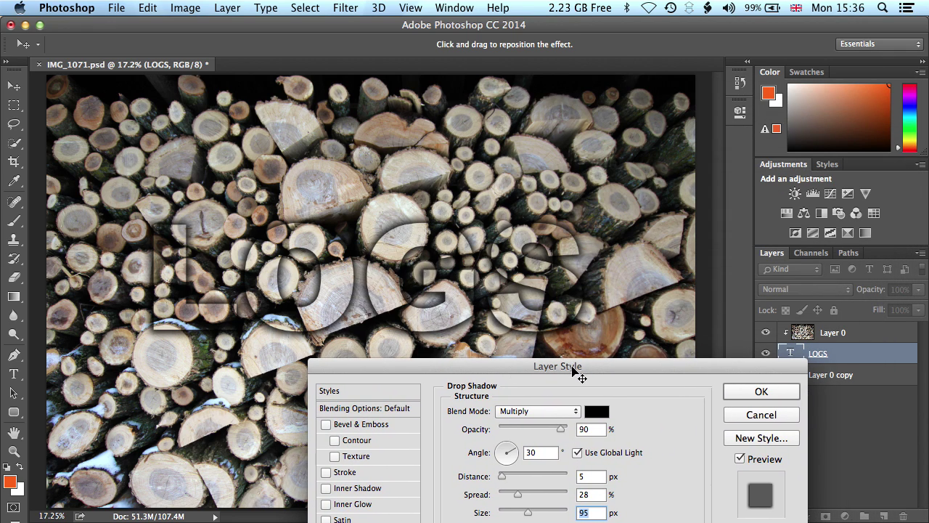
{"action": "left_click_drag", "start_coordinate": [575, 368], "coordinate": [473, 114]}
{"action": "left_click", "coordinate": [645, 133]}
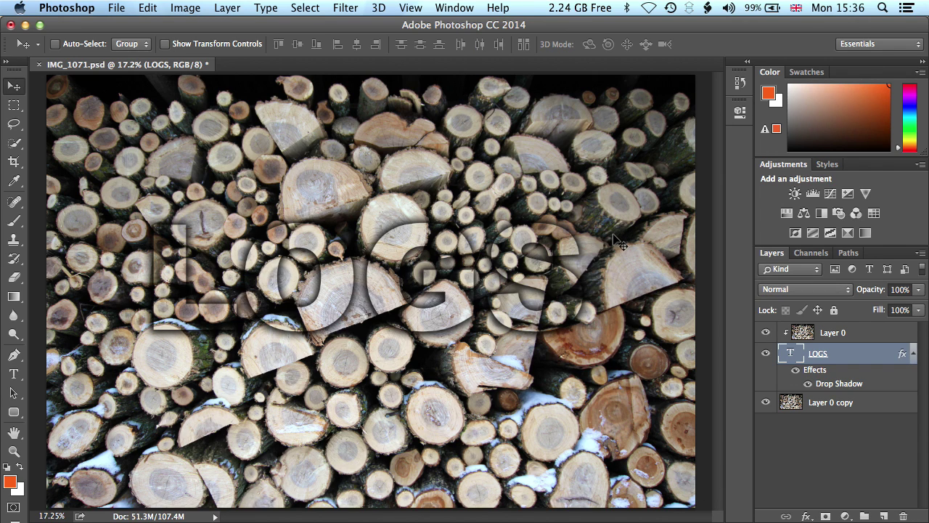
Add a Hue/Saturation adjustment above Layer 0 and clip it to that layer
{"action": "left_click", "coordinate": [860, 337]}
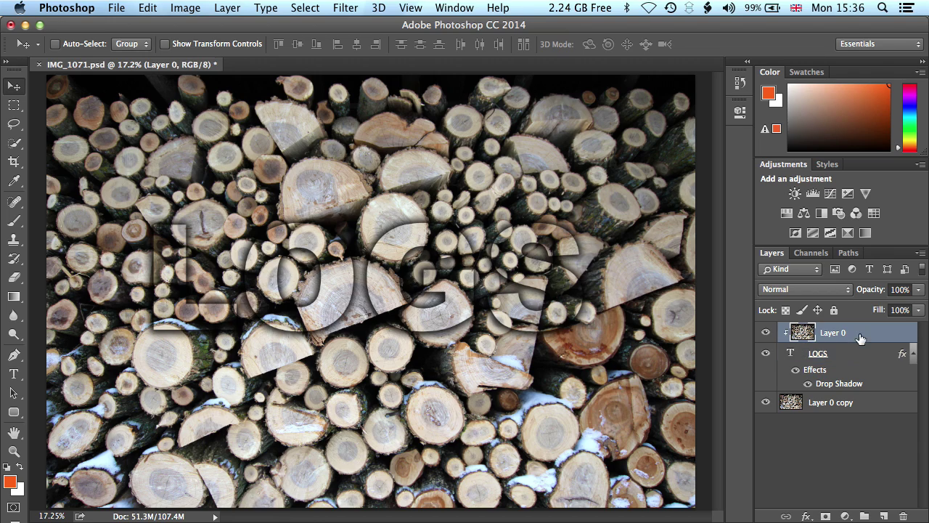
{"action": "left_click", "coordinate": [846, 515]}
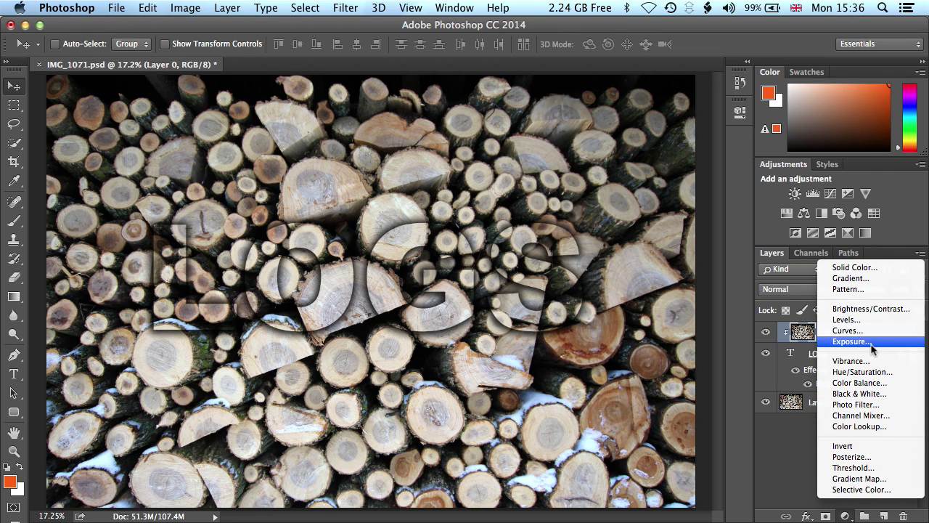
{"action": "left_click", "coordinate": [874, 374]}
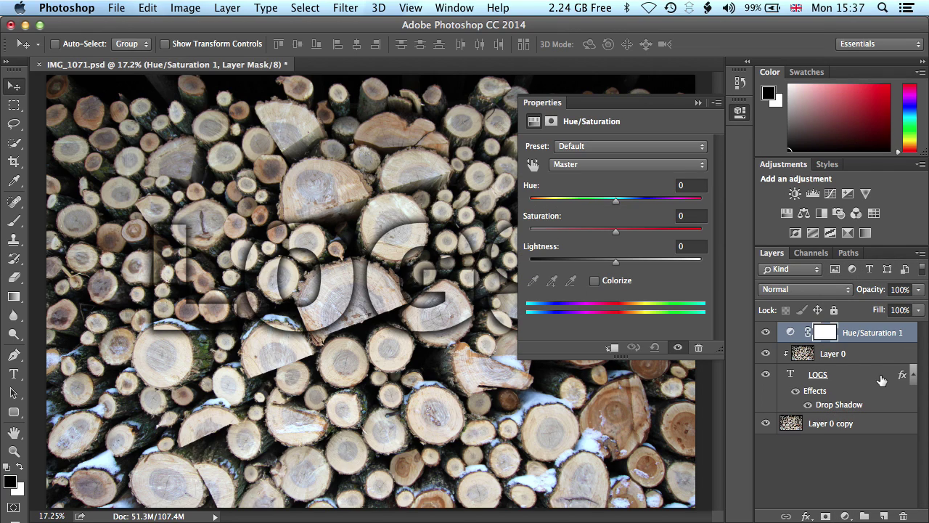
{"action": "right_click", "coordinate": [910, 335]}
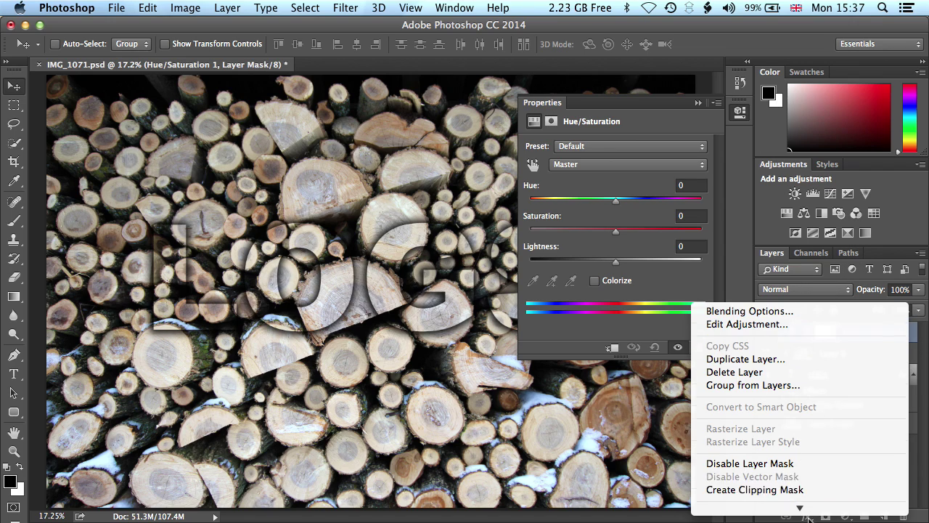
{"action": "left_click", "coordinate": [805, 430]}
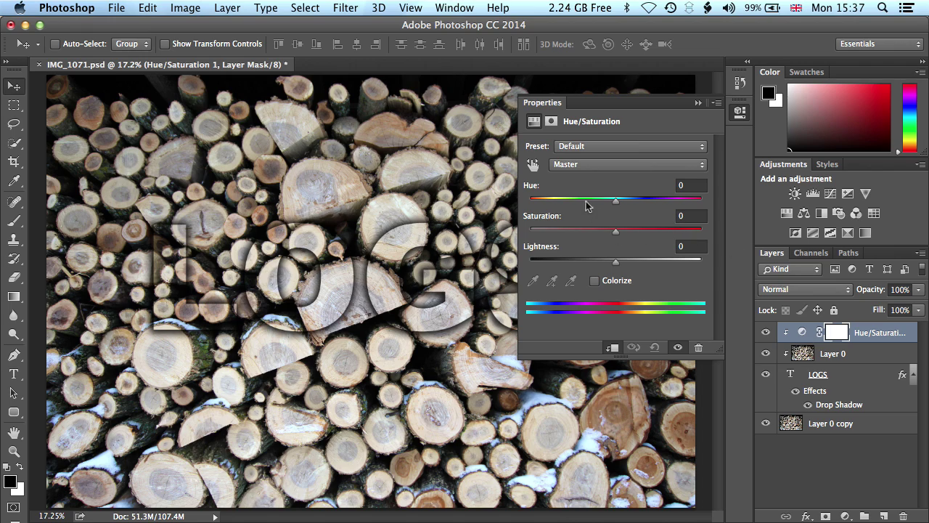
Turn on Colorize and settle on an orange tint around hue 29, saturation 86
{"action": "left_click_drag", "start_coordinate": [617, 204], "coordinate": [557, 204]}
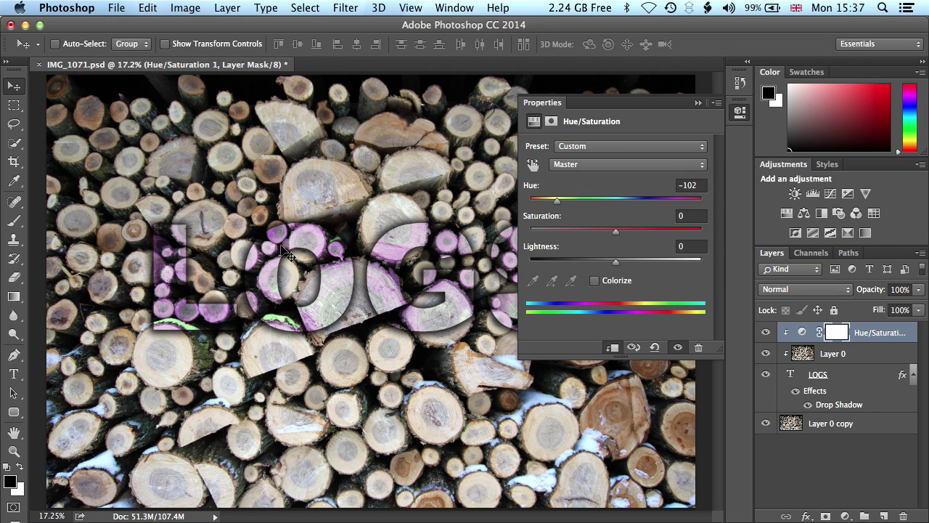
{"action": "left_click", "coordinate": [596, 282]}
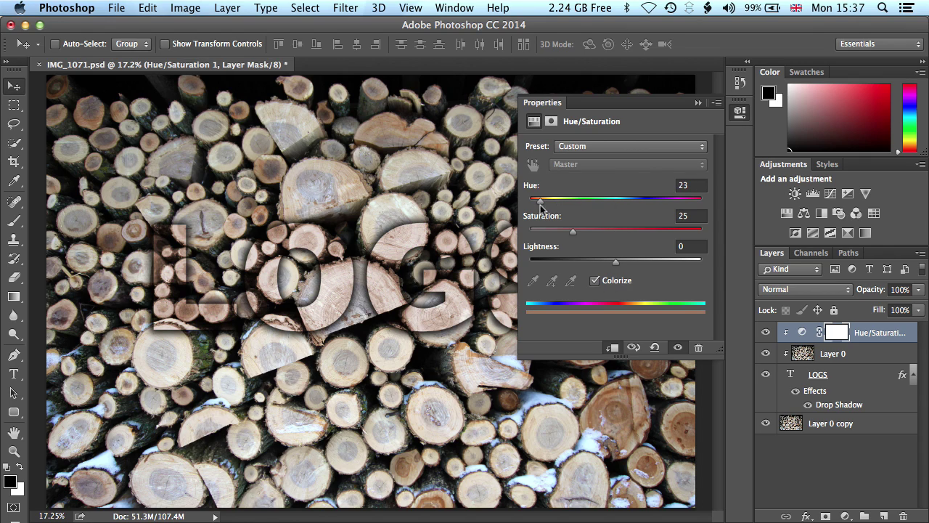
{"action": "left_click_drag", "start_coordinate": [579, 234], "coordinate": [636, 233]}
{"action": "left_click_drag", "start_coordinate": [539, 200], "coordinate": [661, 205]}
{"action": "left_click", "coordinate": [698, 103]}
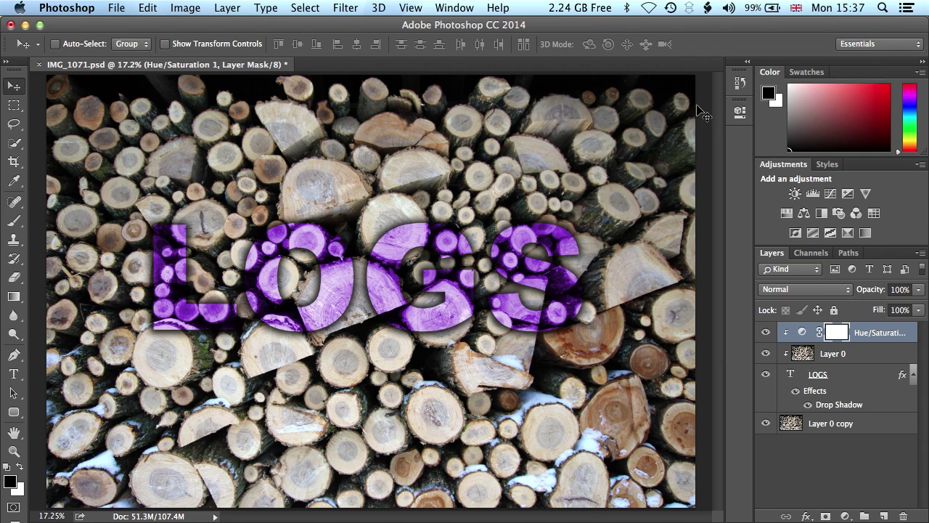
{"action": "double_click", "coordinate": [803, 332]}
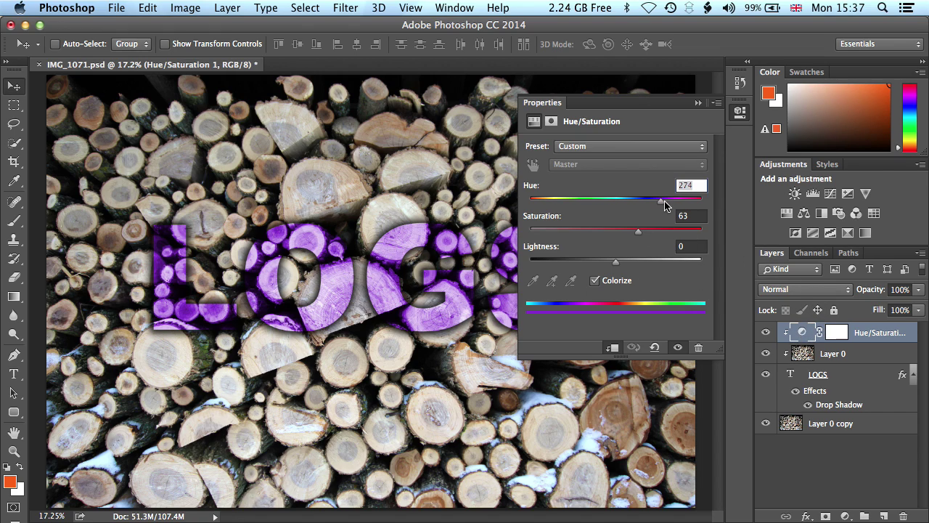
{"action": "left_click_drag", "start_coordinate": [659, 204], "coordinate": [542, 204]}
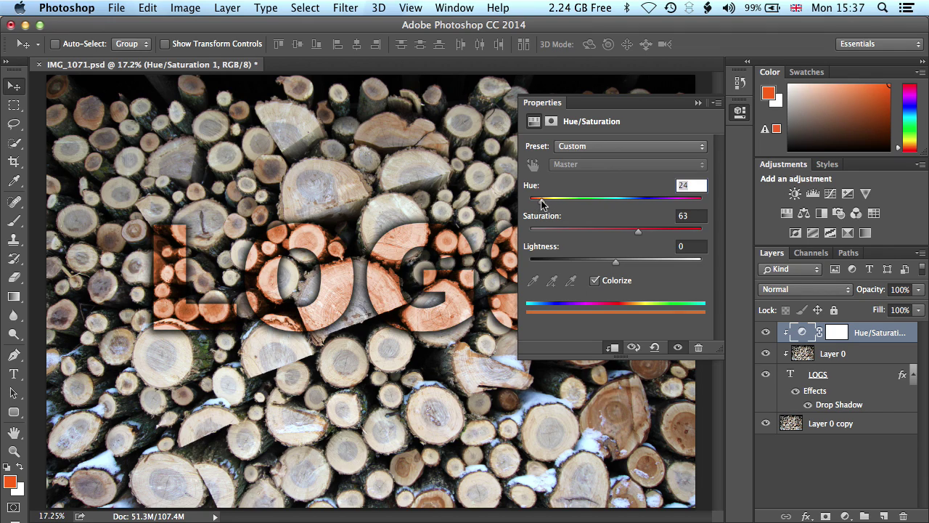
{"action": "left_click_drag", "start_coordinate": [638, 235], "coordinate": [682, 235]}
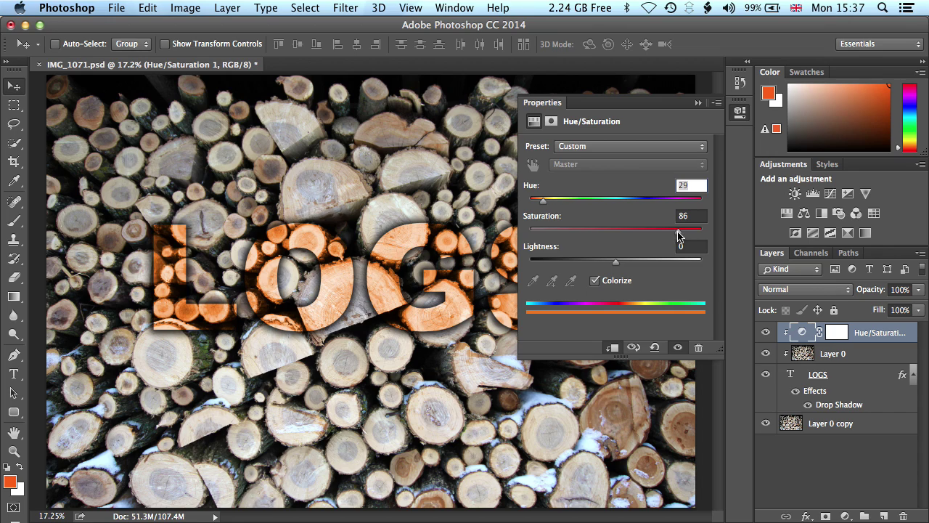
{"action": "left_click", "coordinate": [698, 102]}
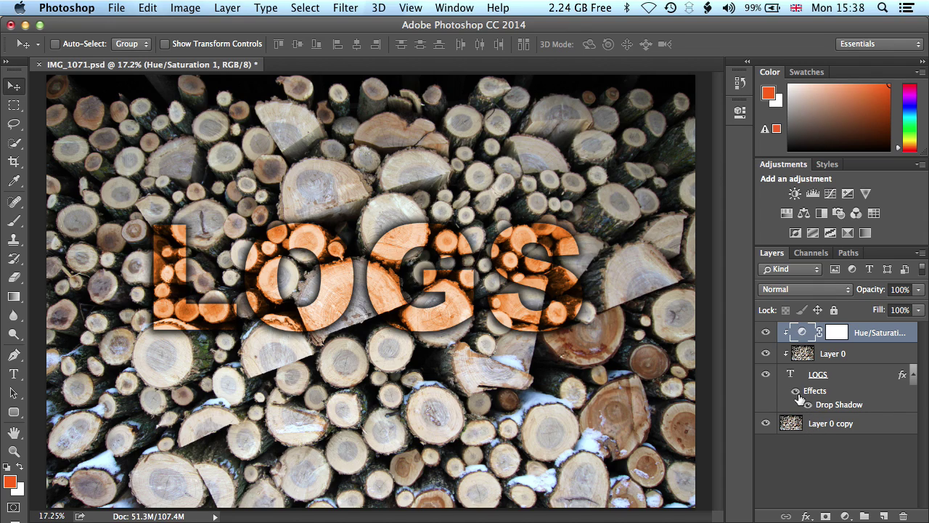
Save IMG_1071.psd with Maximize Compatibility on
{"action": "left_click", "coordinate": [116, 7]}
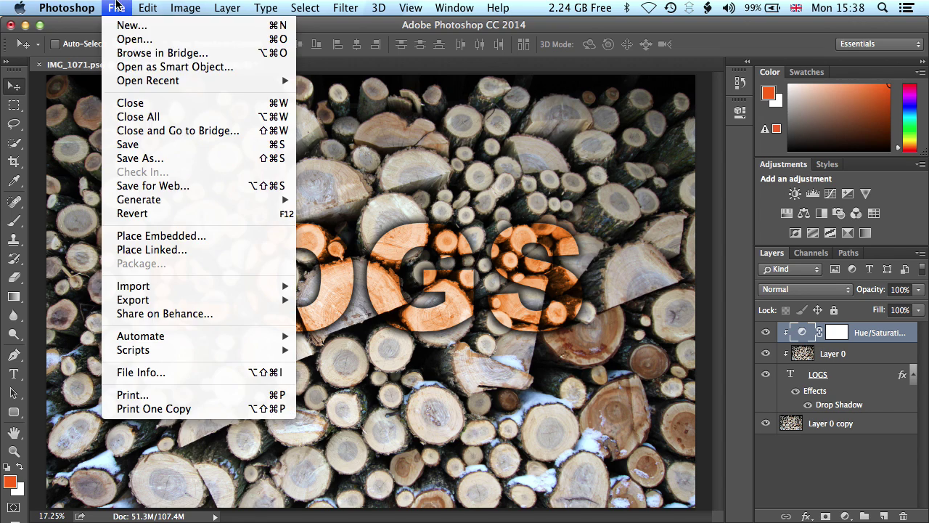
{"action": "left_click", "coordinate": [134, 145]}
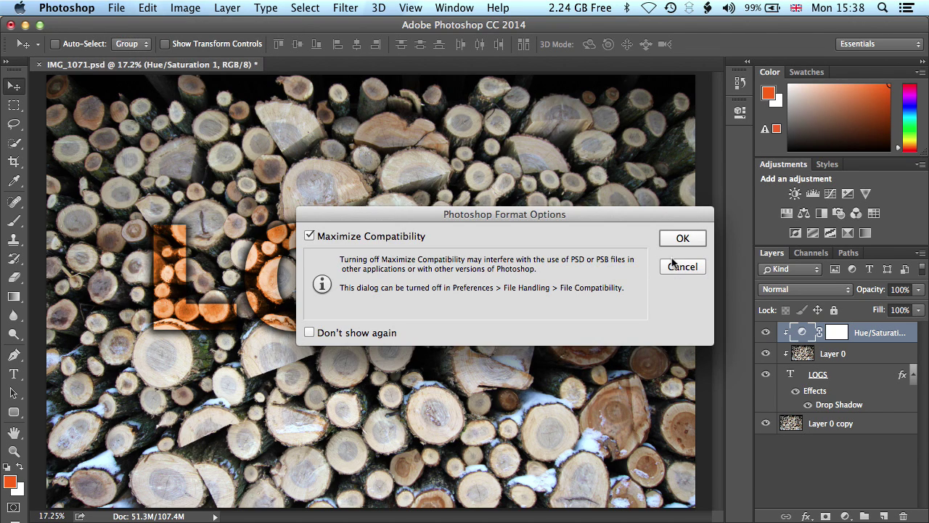
{"action": "left_click", "coordinate": [688, 239]}
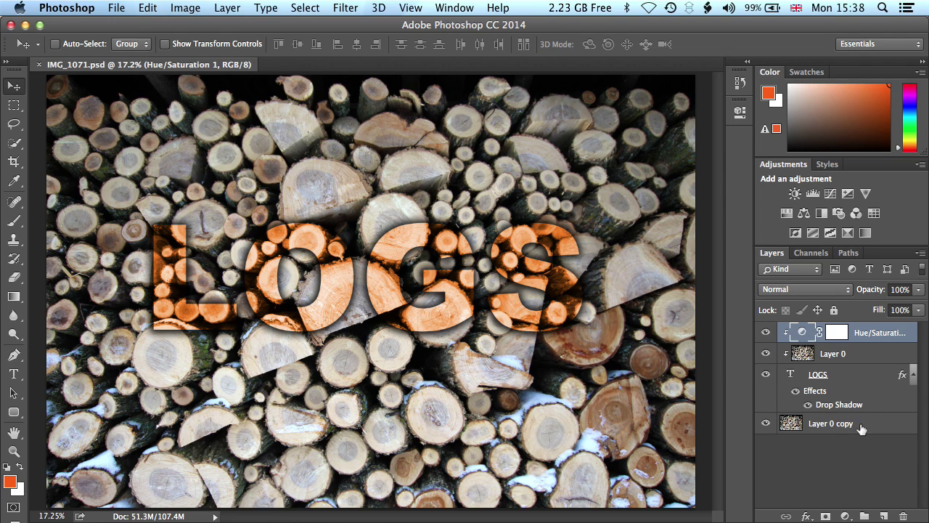
Duplicate Layer 0 copy to the top of the stack as Layer 0 copy 2, then bring up the shape tools
{"action": "left_click_drag", "start_coordinate": [862, 429], "coordinate": [805, 335]}
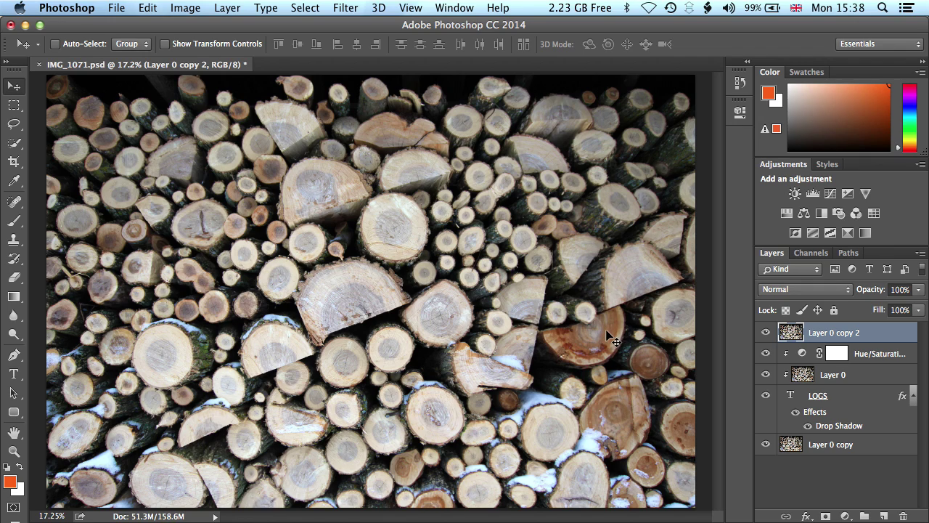
{"action": "left_click", "coordinate": [14, 414]}
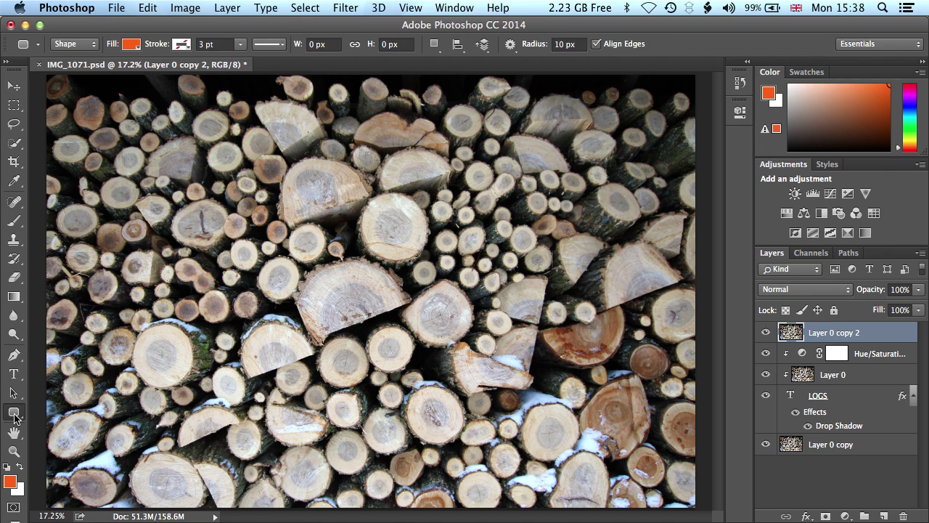
{"action": "left_click", "coordinate": [14, 414]}
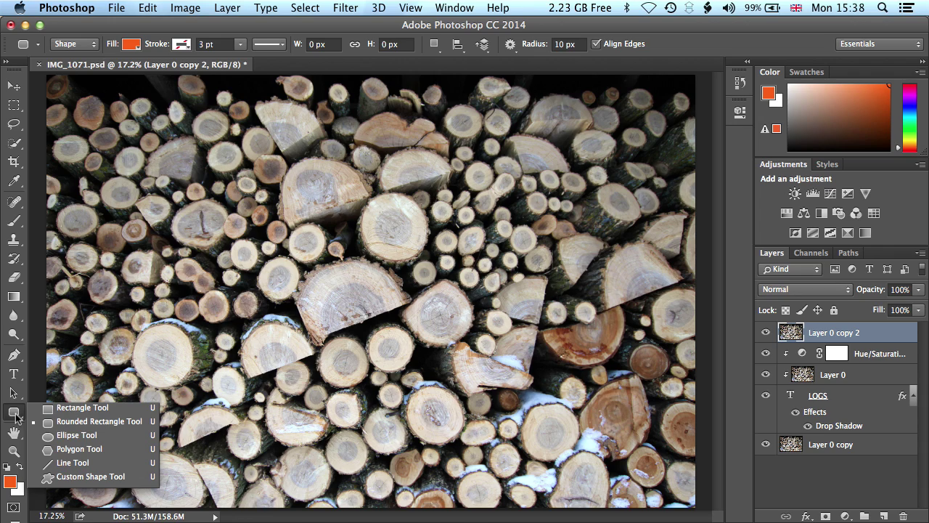
Draw an Ellipse 1 circle over a lower-left log and nudge it into place
{"action": "left_click", "coordinate": [80, 435]}
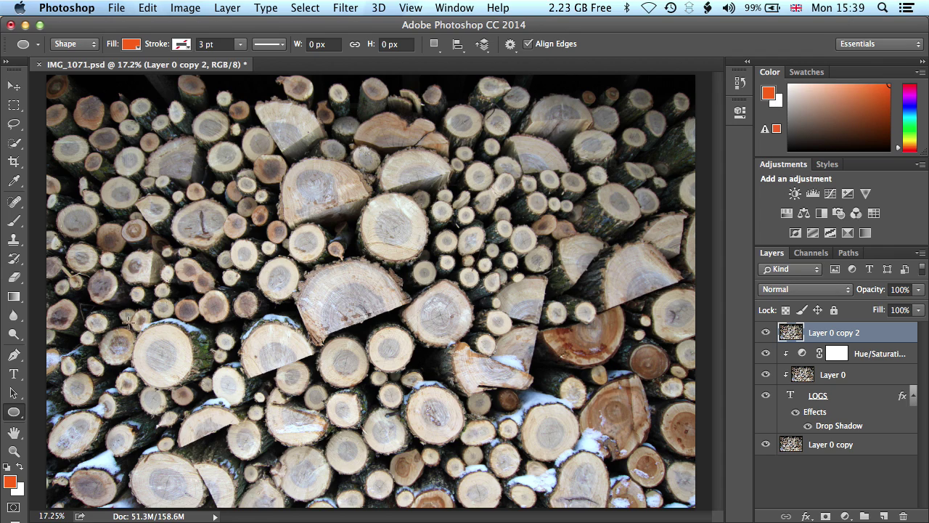
{"action": "left_click_drag", "start_coordinate": [128, 317], "coordinate": [195, 386]}
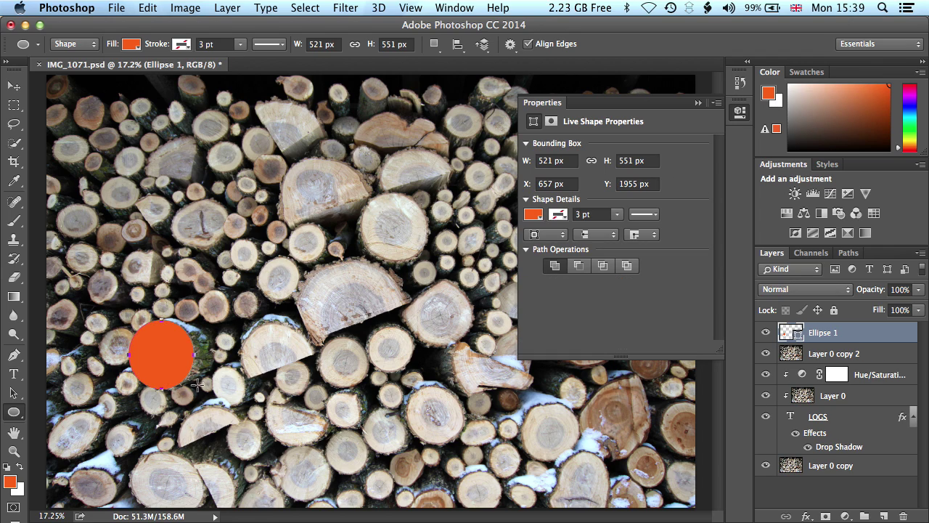
{"action": "left_click", "coordinate": [13, 85]}
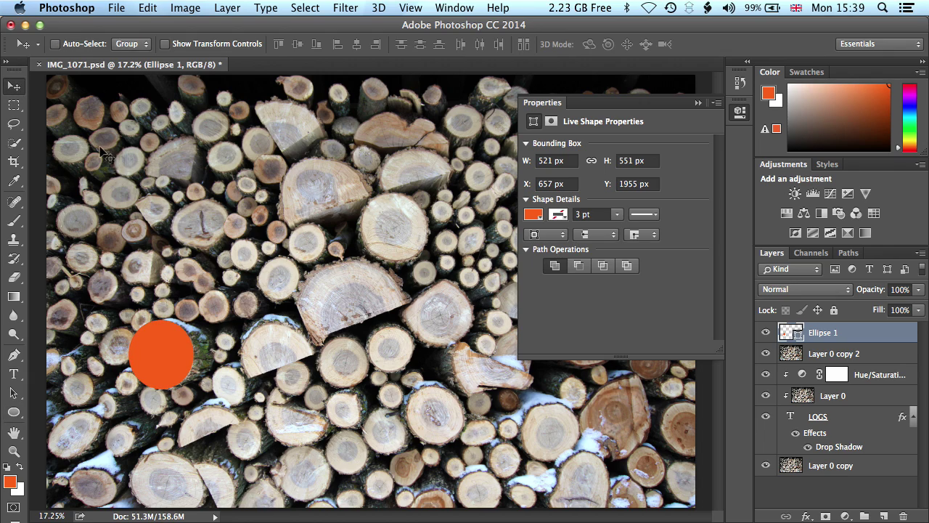
{"action": "left_click_drag", "start_coordinate": [169, 352], "coordinate": [174, 355]}
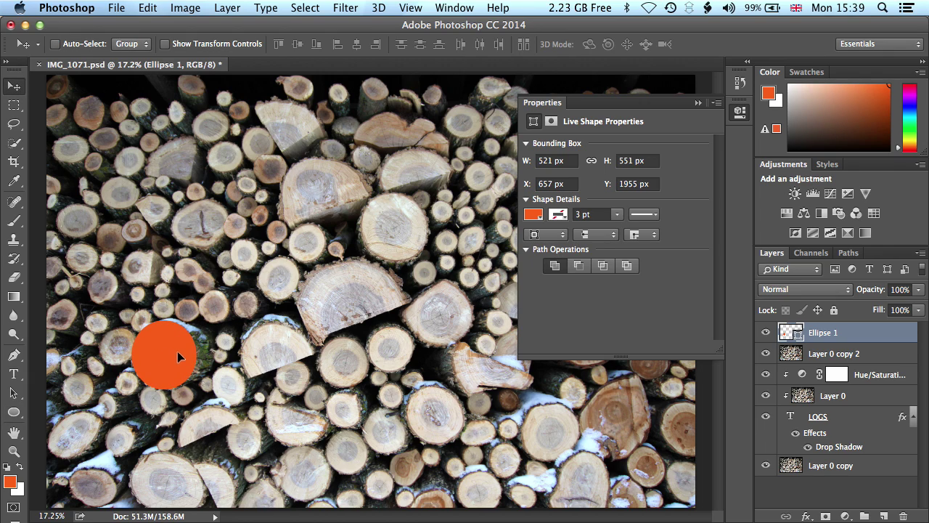
{"action": "left_click", "coordinate": [697, 104]}
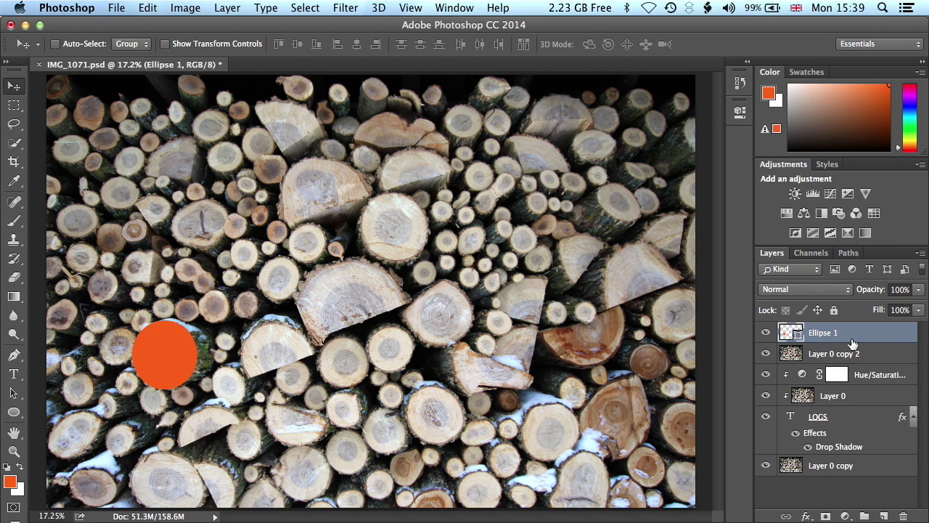
Place Ellipse 1 below Layer 0 copy 2, clip the copy to it, and hide the other layers
{"action": "left_click_drag", "start_coordinate": [862, 334], "coordinate": [863, 359]}
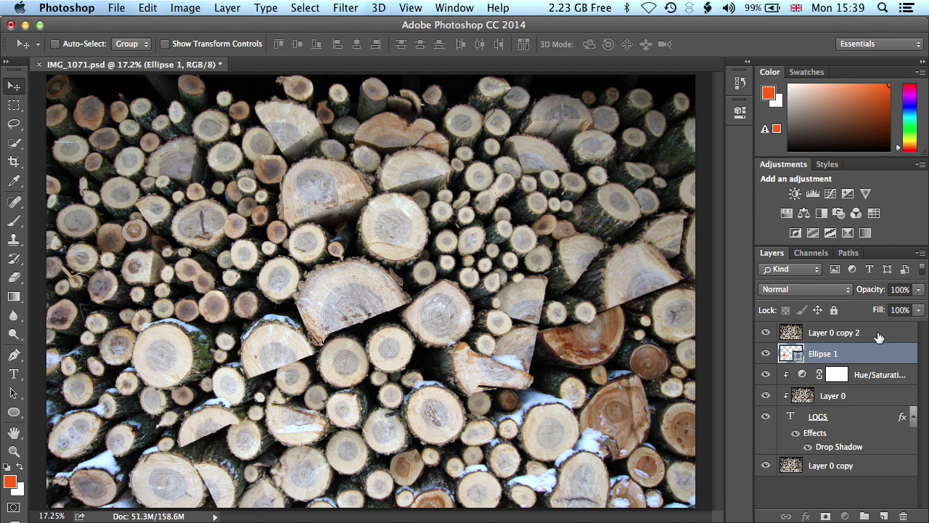
{"action": "left_click", "coordinate": [897, 334]}
{"action": "right_click", "coordinate": [897, 334]}
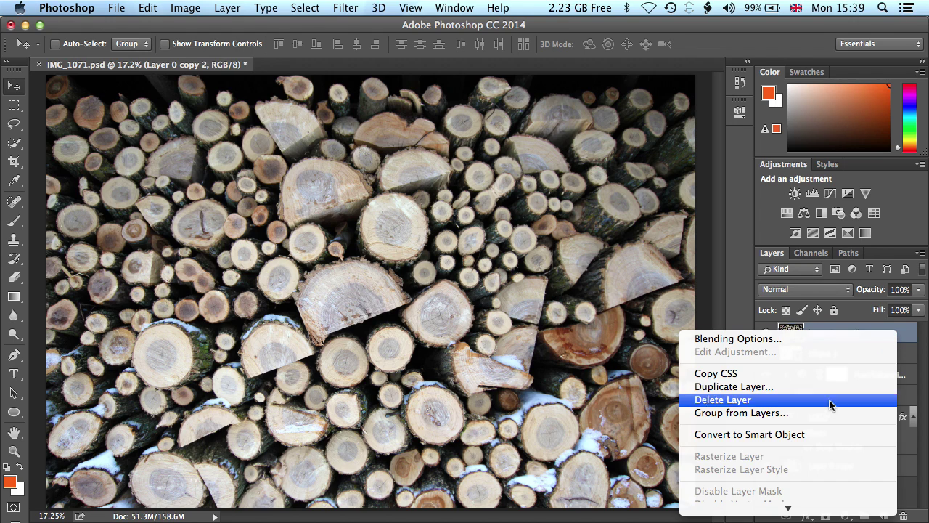
{"action": "left_click", "coordinate": [801, 428]}
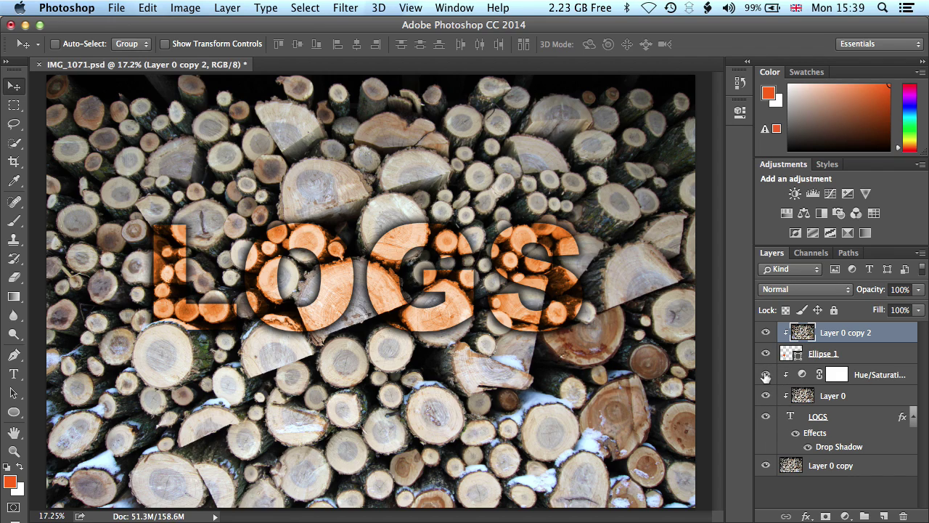
{"action": "left_click_drag", "start_coordinate": [765, 375], "coordinate": [767, 467]}
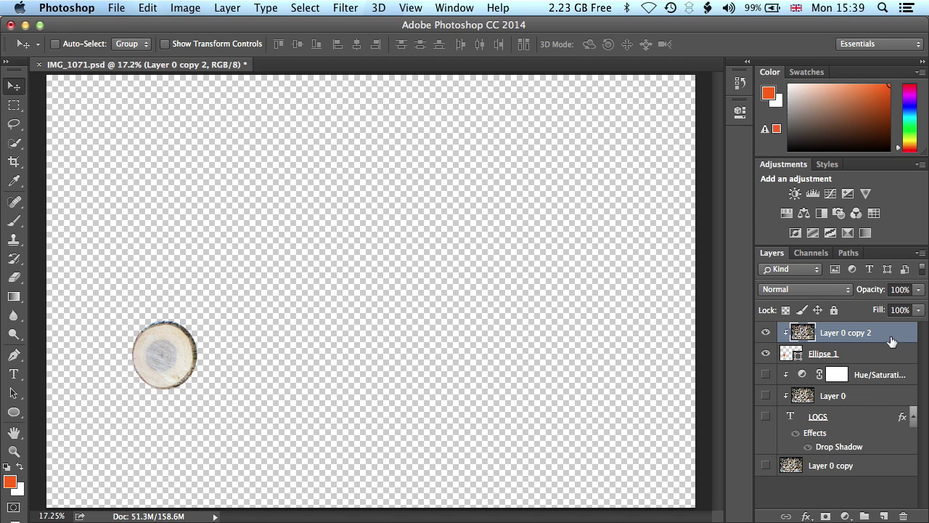
Add a colorized Hue/Saturation layer with Hue 352, Saturation 97 and Lightness -21
{"action": "left_click", "coordinate": [845, 516]}
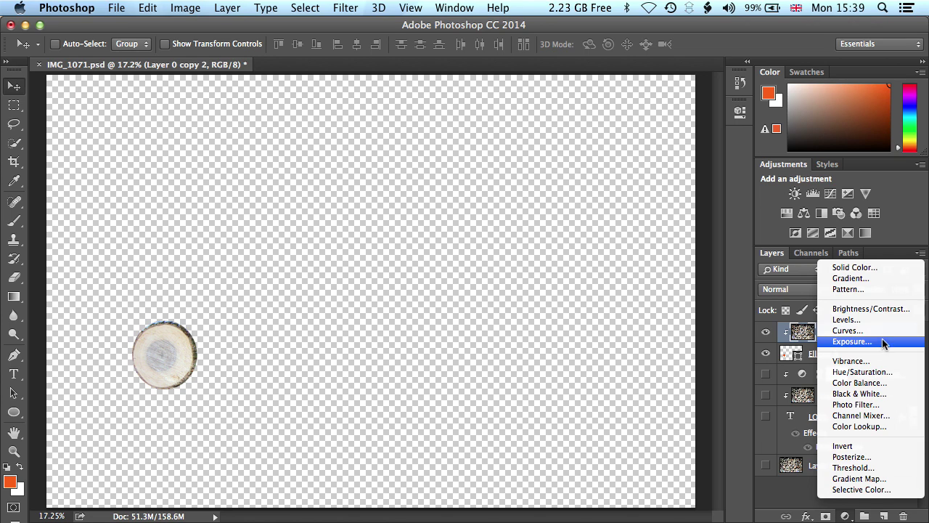
{"action": "left_click", "coordinate": [862, 372]}
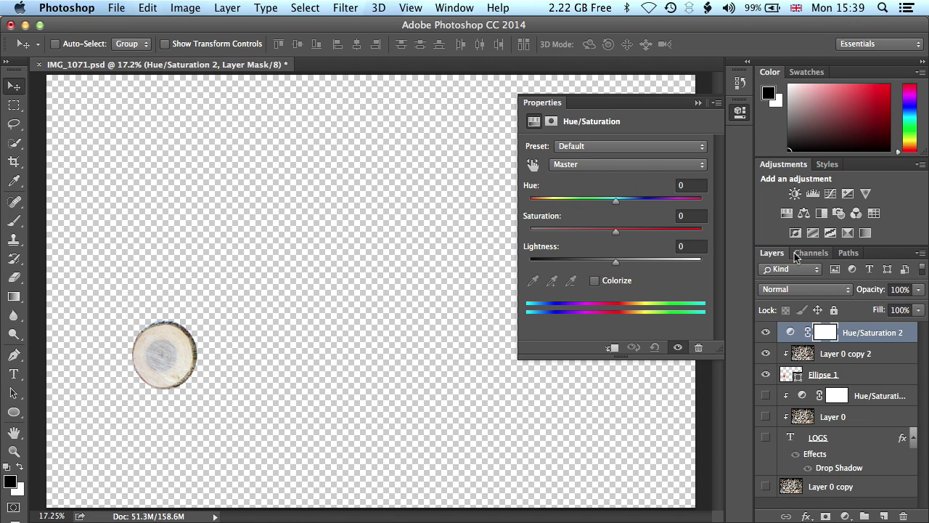
{"action": "left_click", "coordinate": [594, 281]}
{"action": "left_click_drag", "start_coordinate": [541, 207], "coordinate": [699, 206]}
{"action": "left_click_drag", "start_coordinate": [578, 233], "coordinate": [698, 233]}
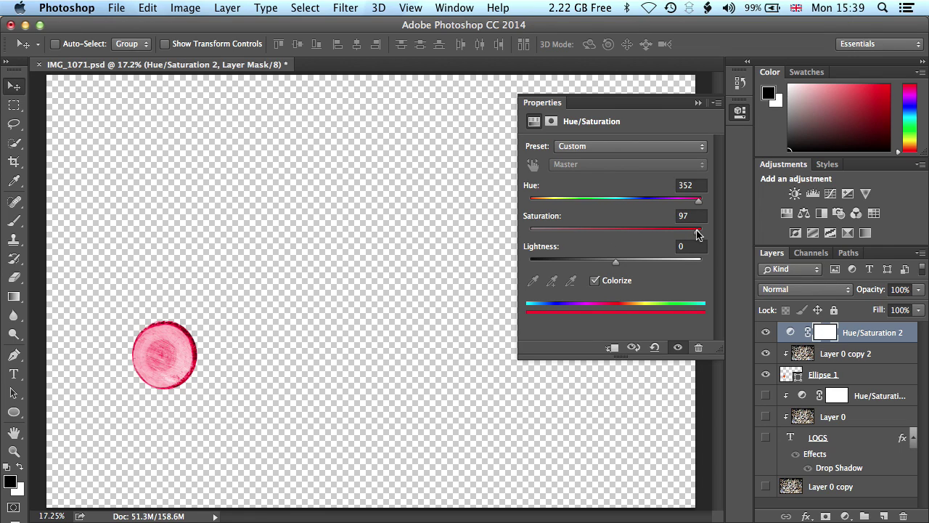
{"action": "left_click_drag", "start_coordinate": [623, 262], "coordinate": [597, 265]}
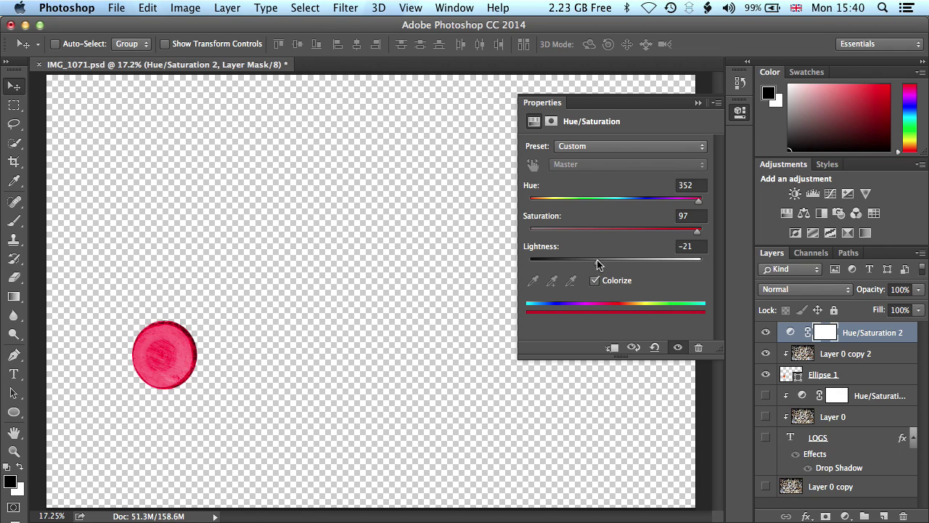
{"action": "left_click", "coordinate": [701, 106]}
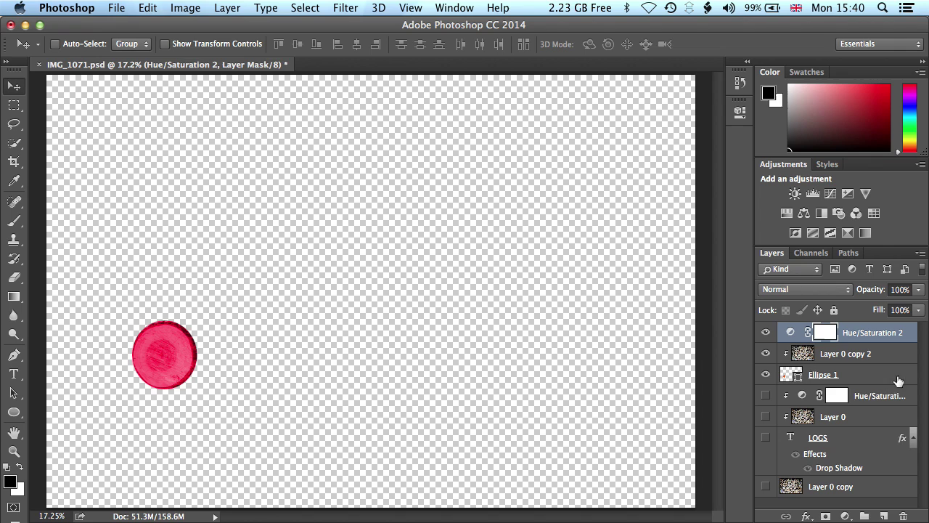
Show the lettering and backdrop layers again and clip the red tint to the log circle
{"action": "left_click_drag", "start_coordinate": [766, 395], "coordinate": [770, 465]}
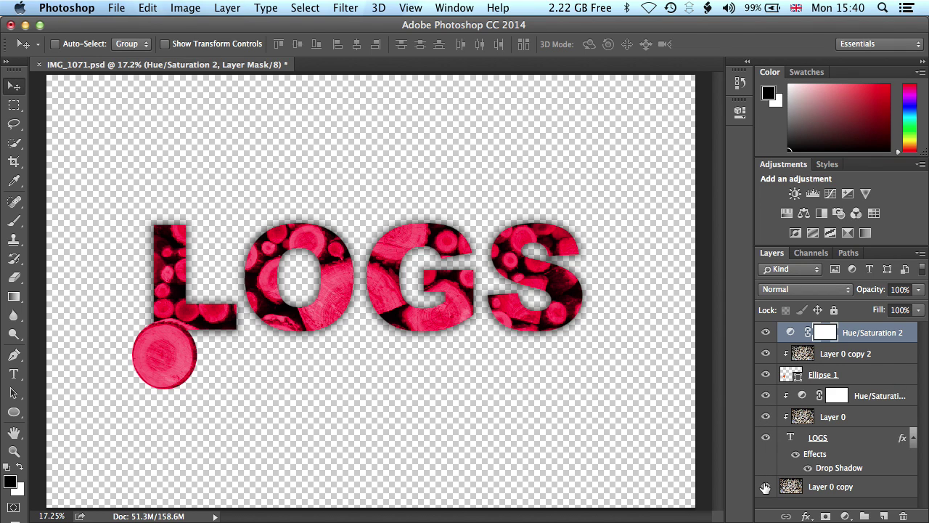
{"action": "left_click", "coordinate": [765, 485]}
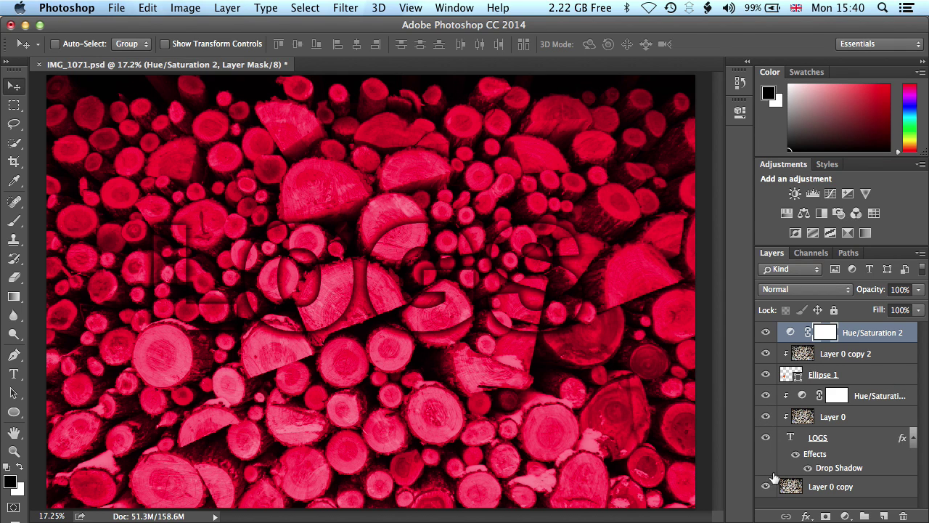
{"action": "right_click", "coordinate": [912, 333]}
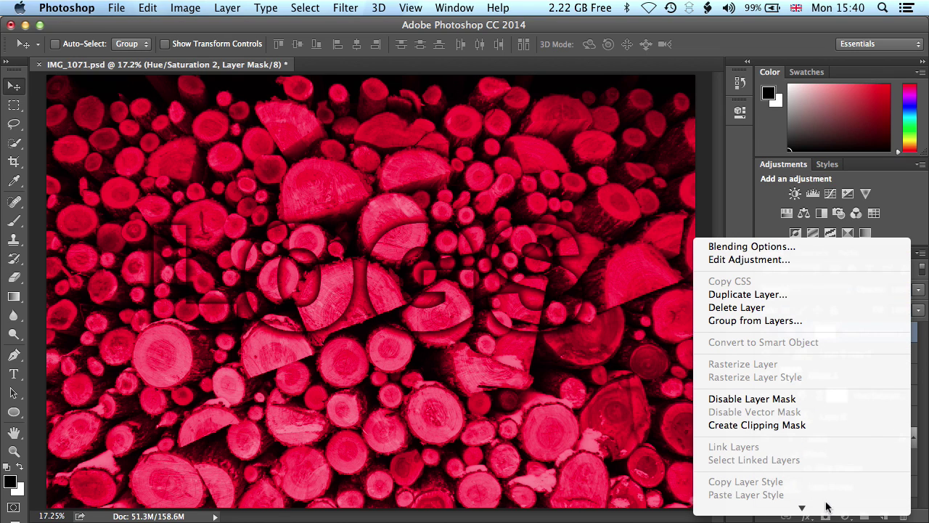
{"action": "left_click", "coordinate": [804, 427]}
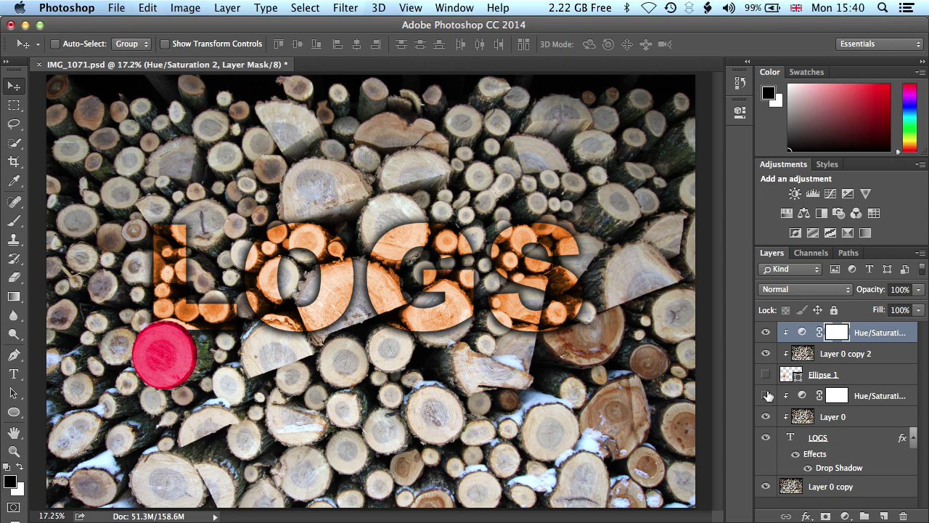
{"action": "left_click_drag", "start_coordinate": [768, 395], "coordinate": [771, 489]}
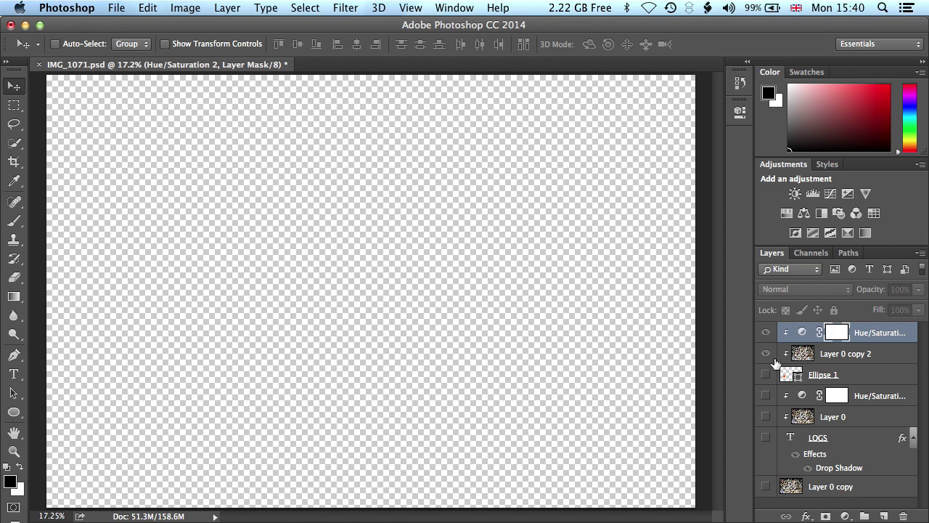
{"action": "left_click_drag", "start_coordinate": [768, 353], "coordinate": [769, 374]}
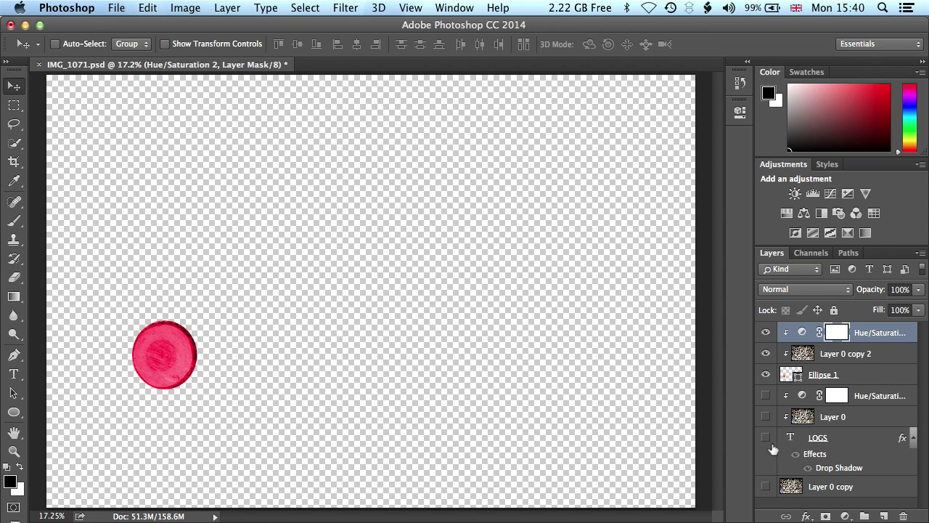
{"action": "left_click", "coordinate": [783, 414], "text": "alt"}
{"action": "left_click", "coordinate": [765, 437]}
{"action": "left_click", "coordinate": [765, 395]}
{"action": "left_click", "coordinate": [765, 416]}
{"action": "left_click", "coordinate": [765, 487]}
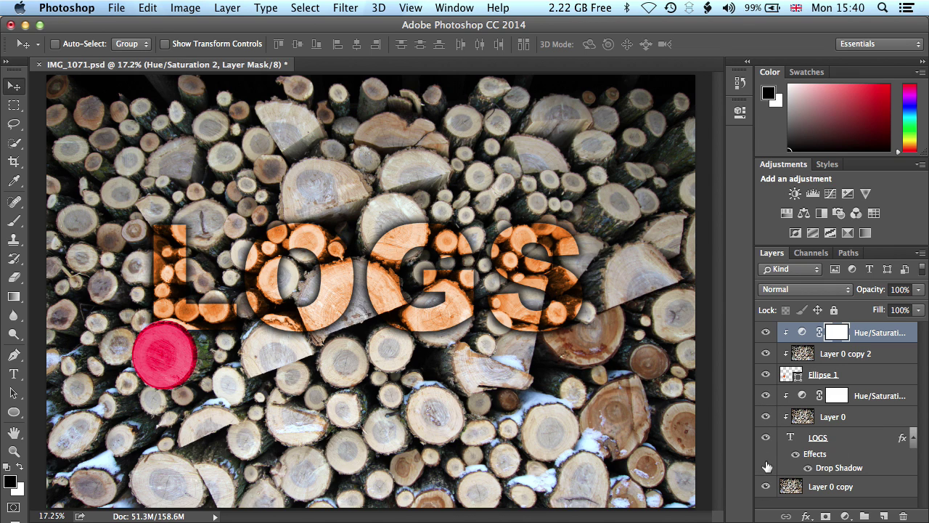